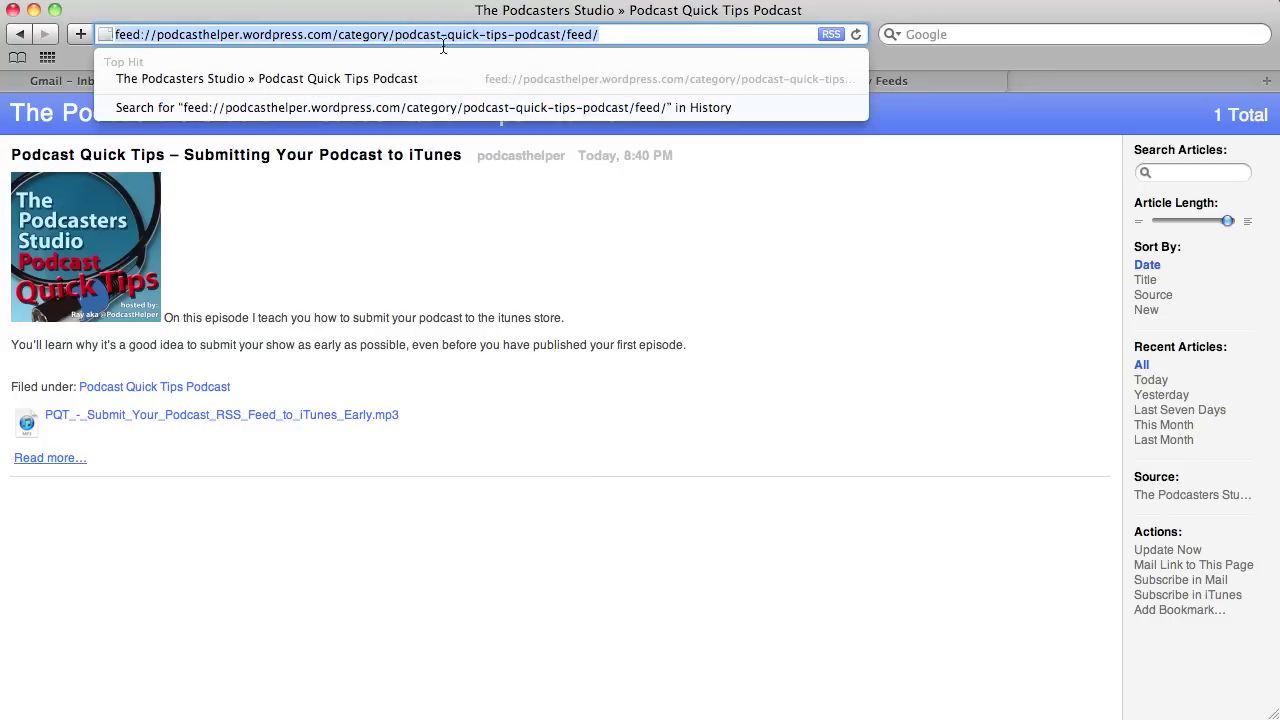
# Switch to Feed Validator and validate the feed address feed://podcasthelper.wordpress.com/category/podcast-quick-tips-podcast/feed/
pyautogui.click(692, 247)
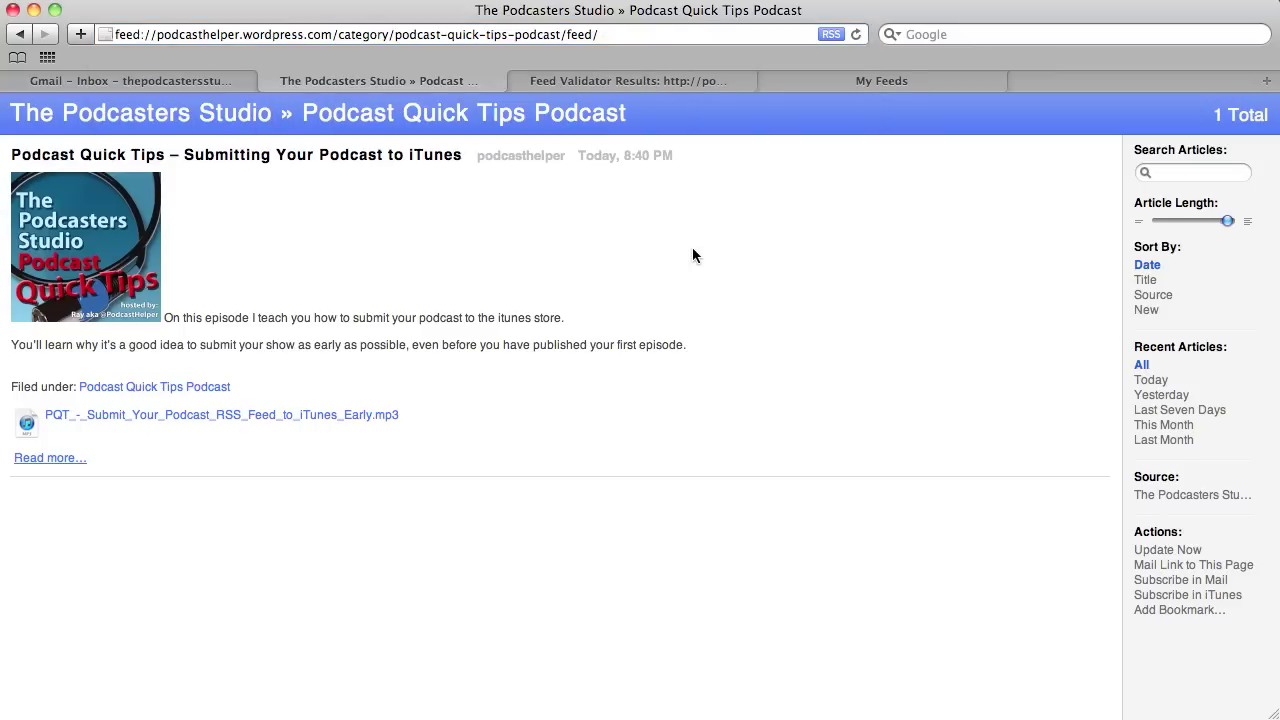
pyautogui.click(626, 83)
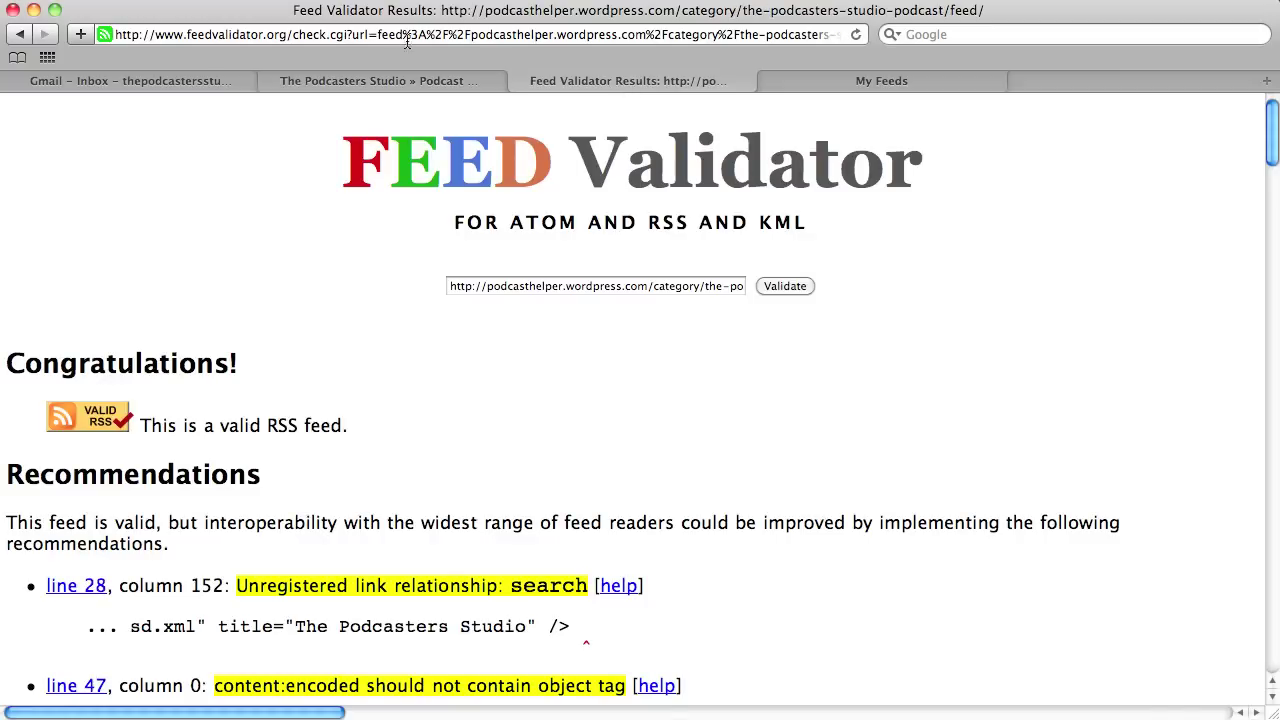
pyautogui.tripleClick(656, 288)
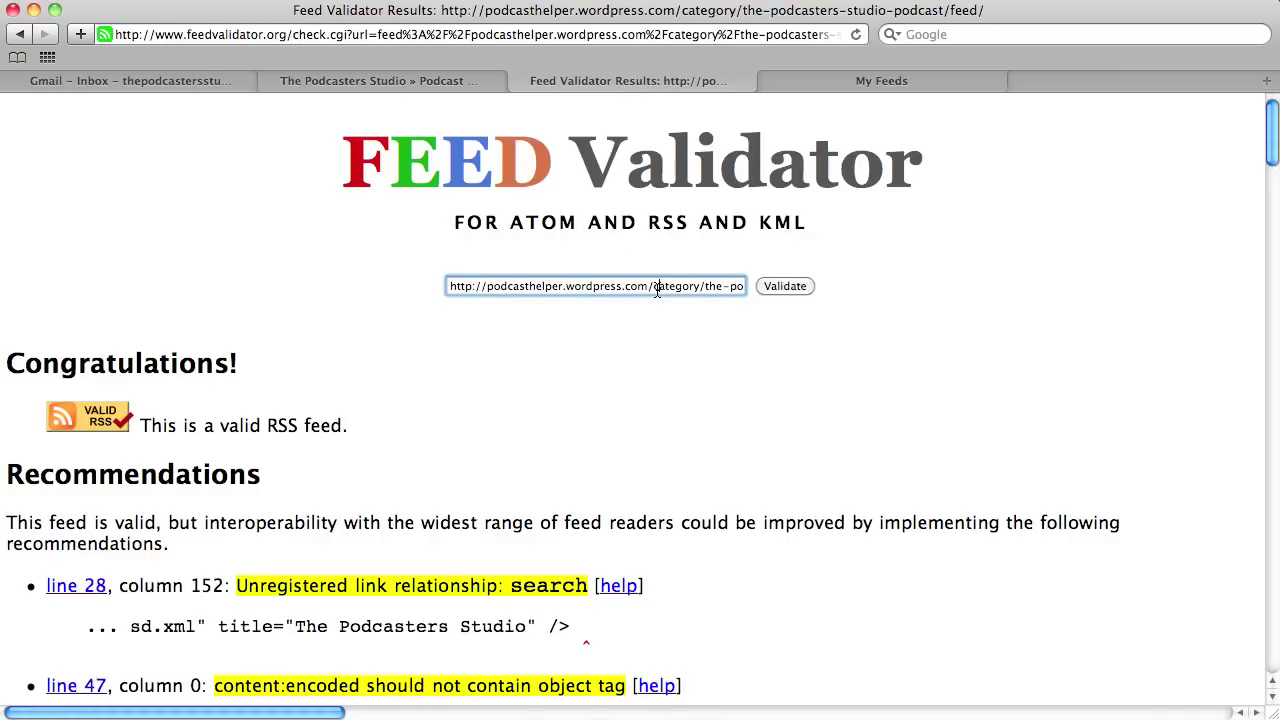
pyautogui.press('BackSpace')
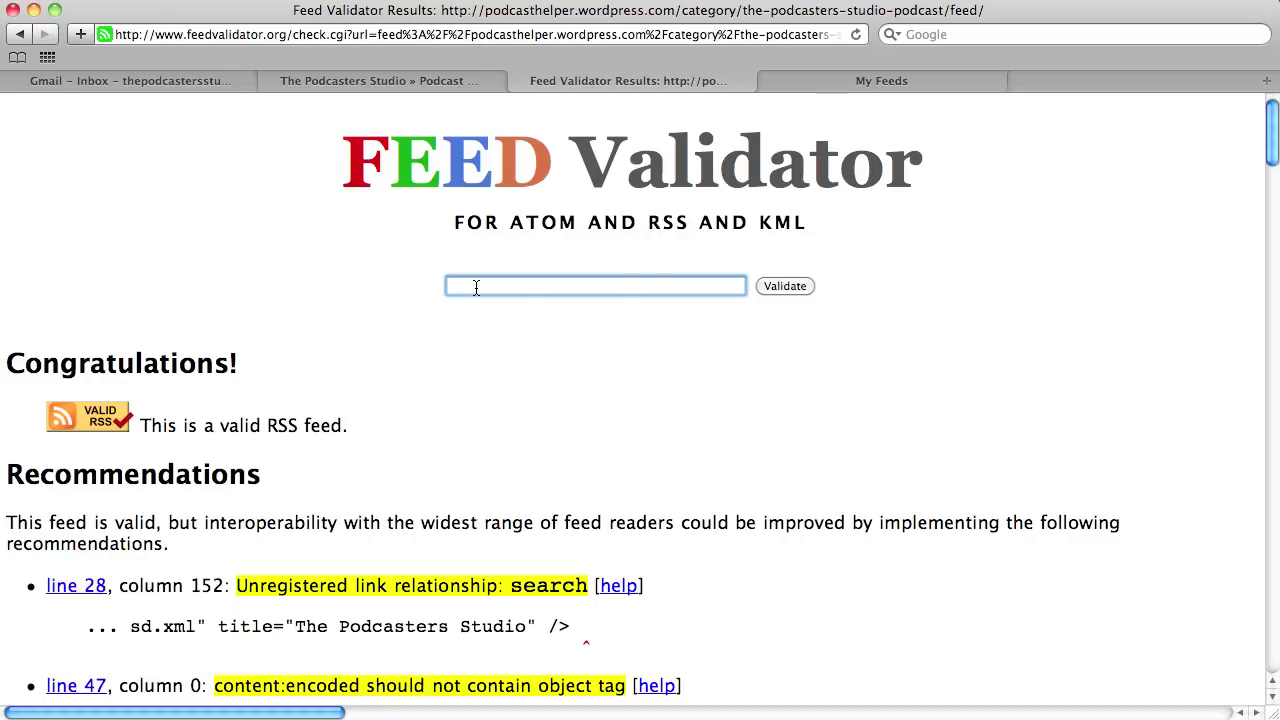
pyautogui.write('feed://podcasthelper.wordpress.com/category/podcast-quick-tips-podcast/feed/')
pyautogui.moveTo(487, 288); pyautogui.dragTo(395, 288)
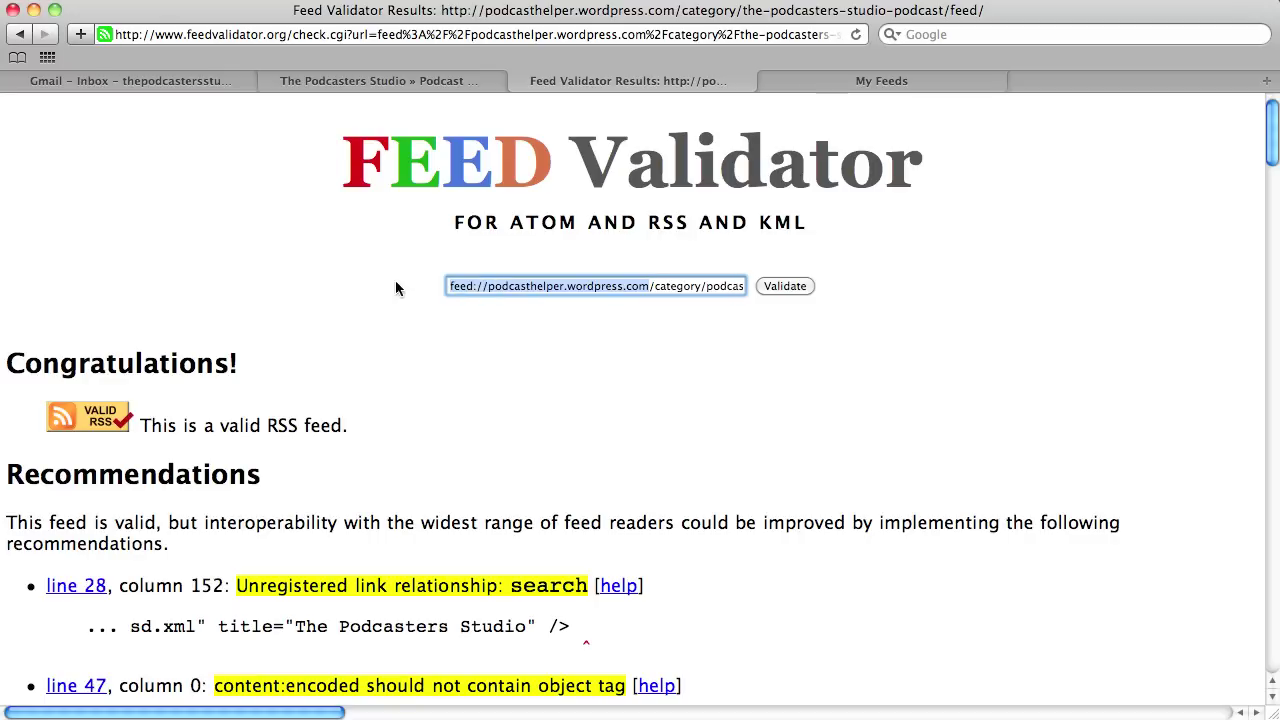
pyautogui.click(472, 288)
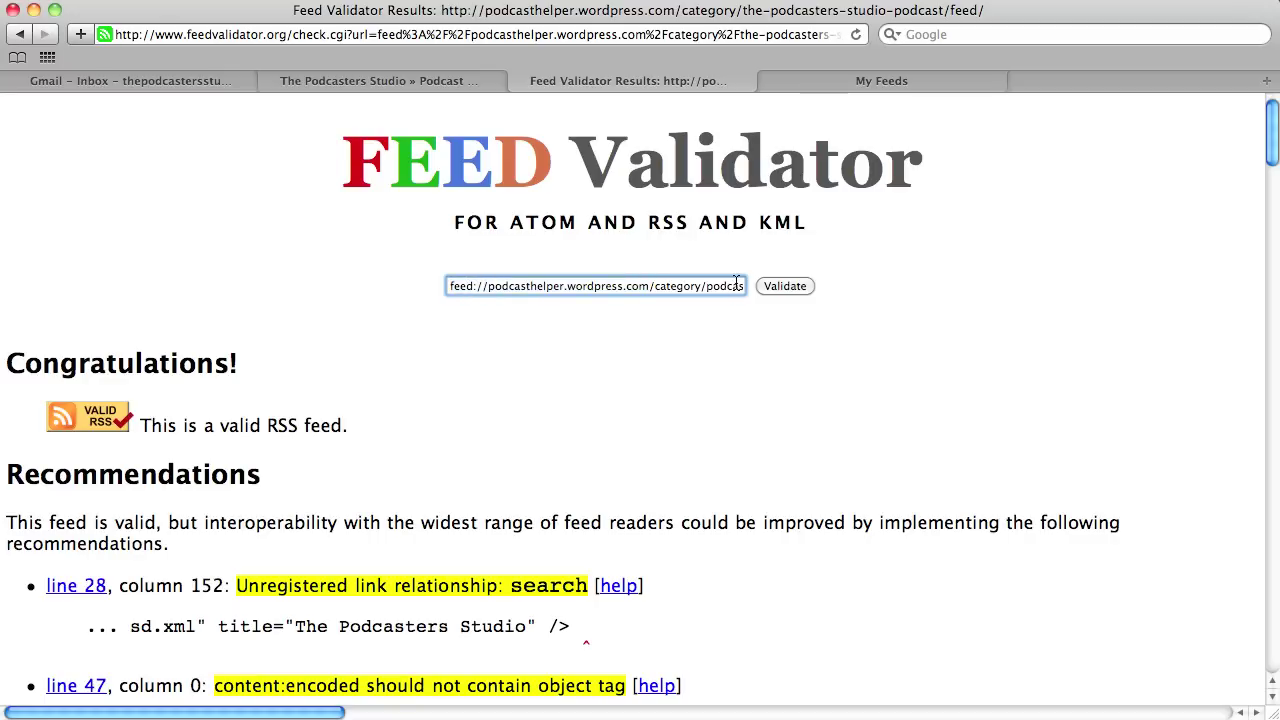
pyautogui.click(794, 286)
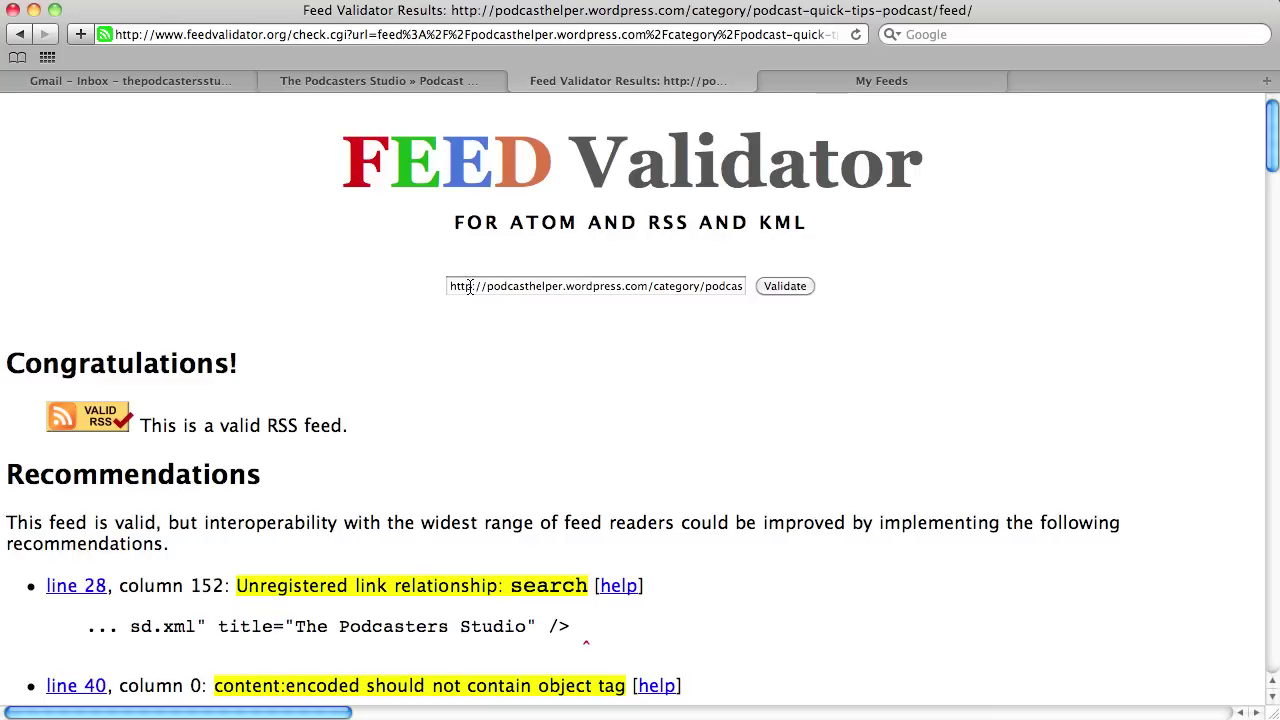
# Copy the validated http feed address and check it through to its ending
pyautogui.tripleClick(598, 285)
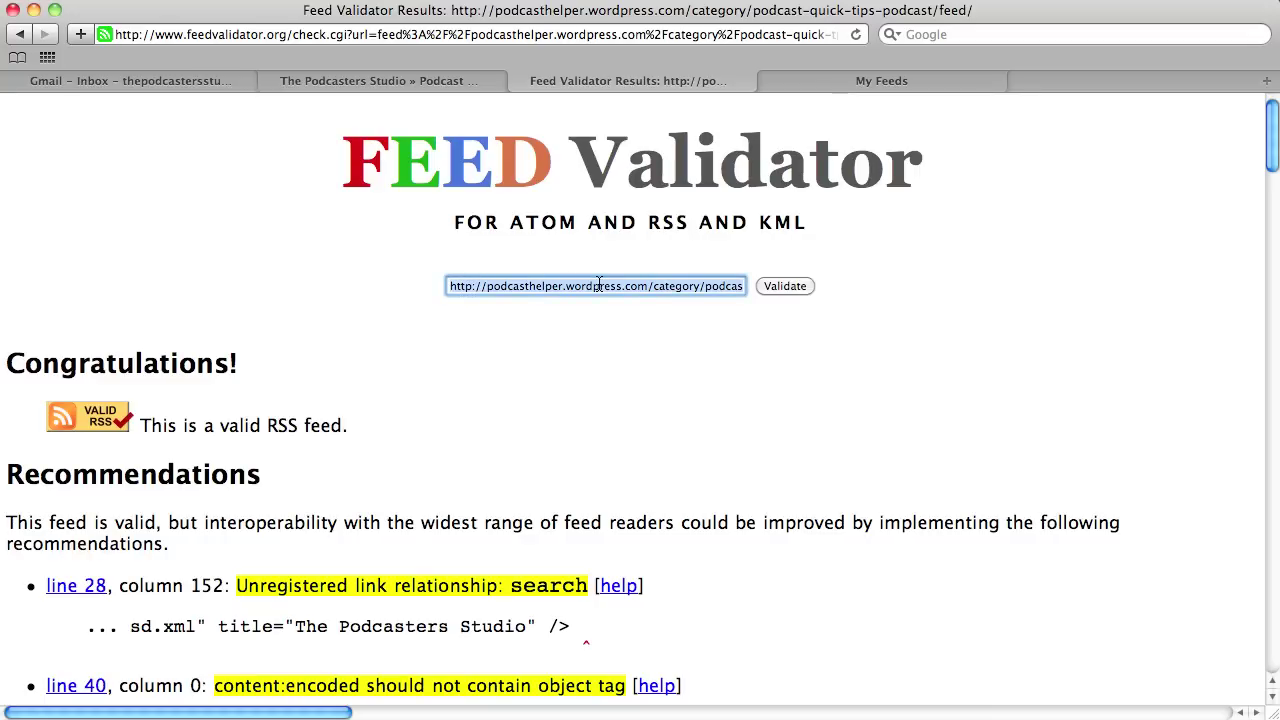
pyautogui.click(716, 289)
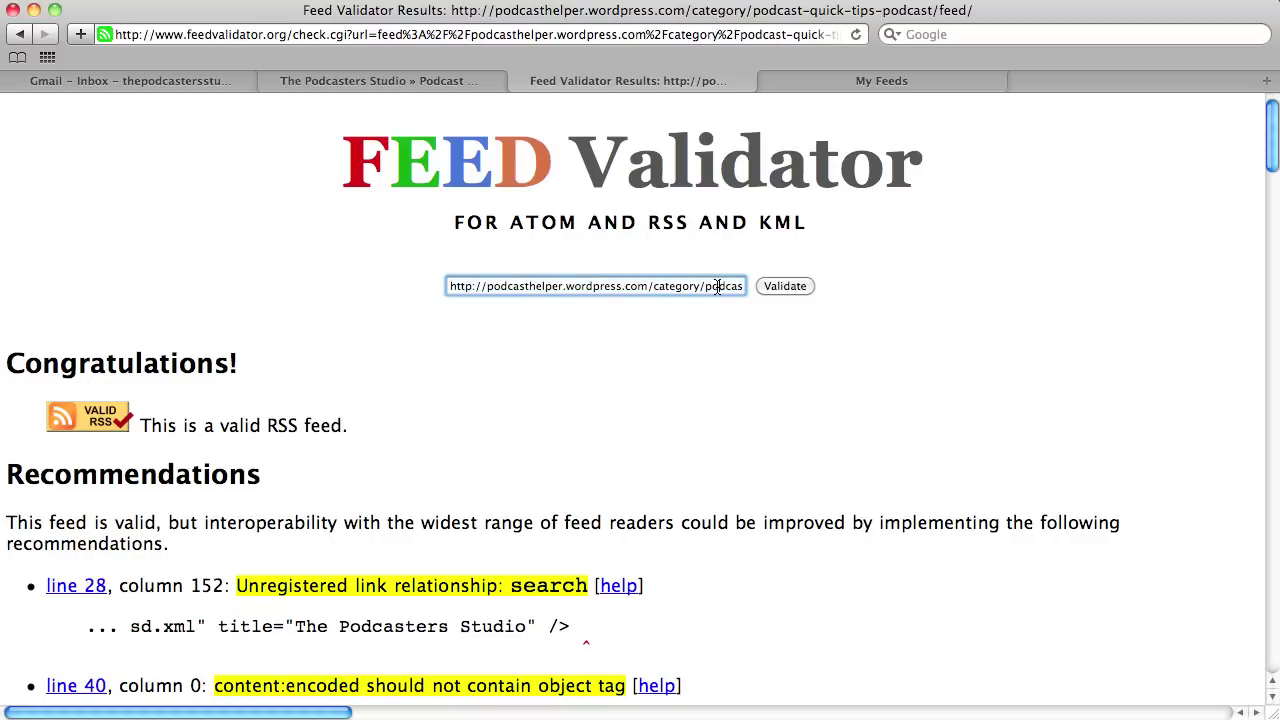
pyautogui.press('Right')
pyautogui.press('Right')
pyautogui.press('Right')
pyautogui.press('Right')
pyautogui.press('Right')
pyautogui.press('Right')
pyautogui.press('Right')
pyautogui.press('Right')
pyautogui.press('Right')
pyautogui.press('Right')
pyautogui.press('Right')
pyautogui.press('Right')
pyautogui.press('Right')
pyautogui.press('Right')
pyautogui.press('Right')
pyautogui.press('Right')
pyautogui.press('Right')
pyautogui.press('Right')
pyautogui.press('Right')
pyautogui.press('Right')
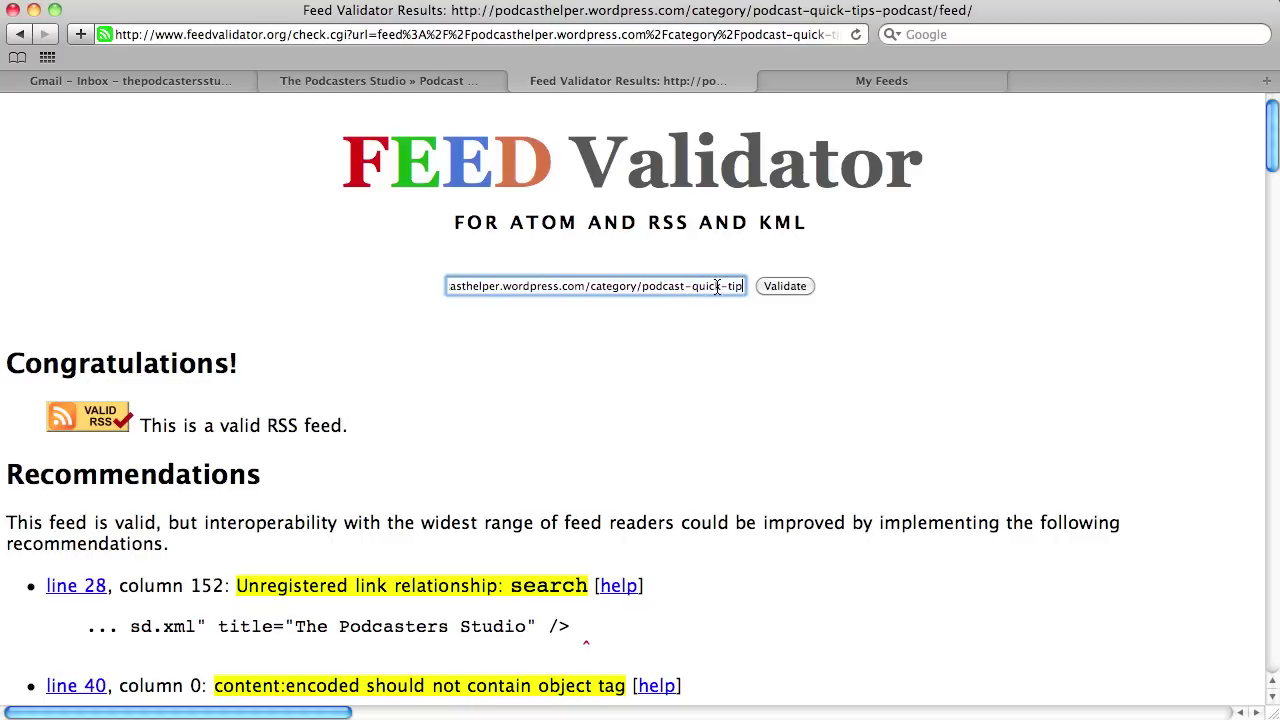
pyautogui.press('Right')
pyautogui.press('Right')
pyautogui.press('Right')
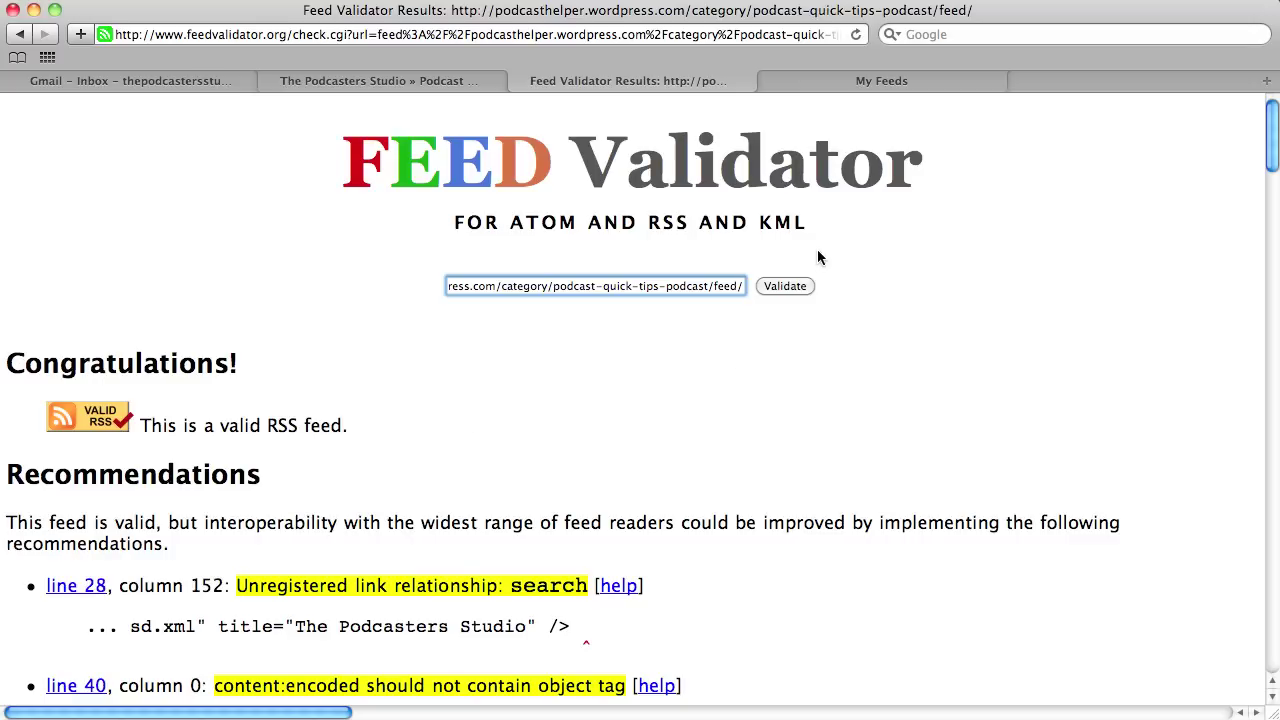
pyautogui.click(869, 83)
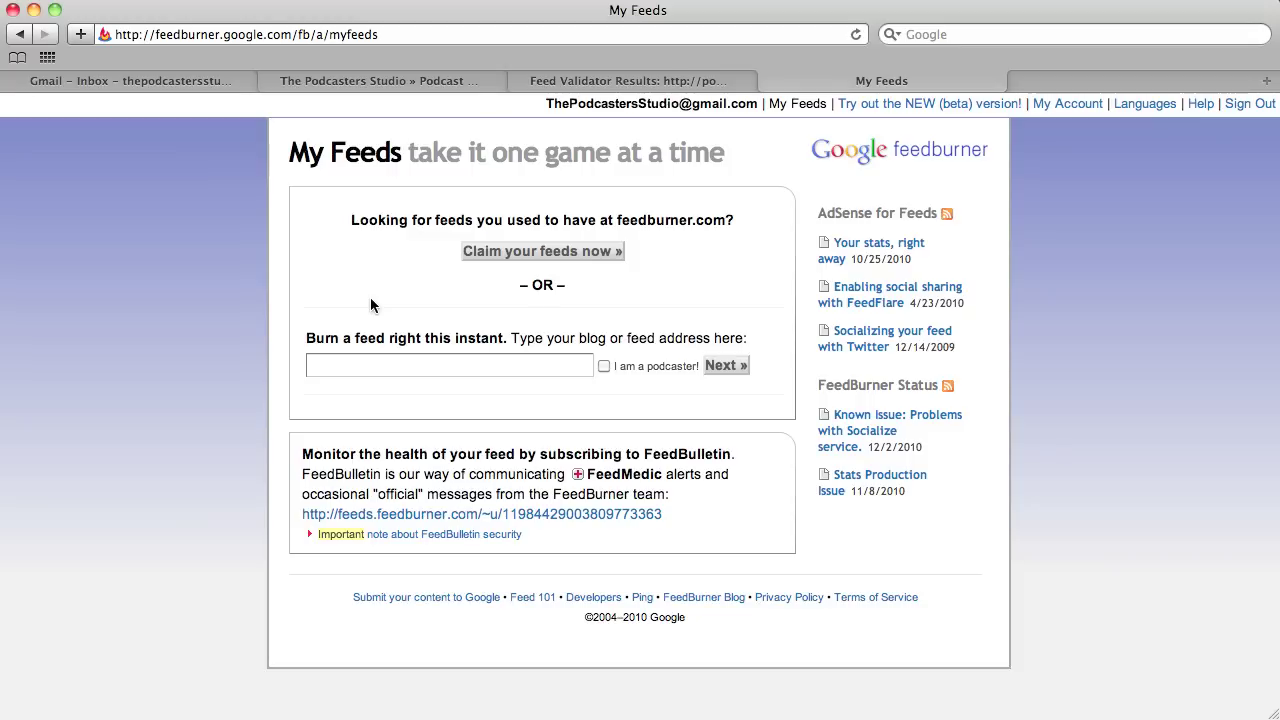
pyautogui.moveTo(305, 338); pyautogui.dragTo(745, 340)
pyautogui.click(385, 365)
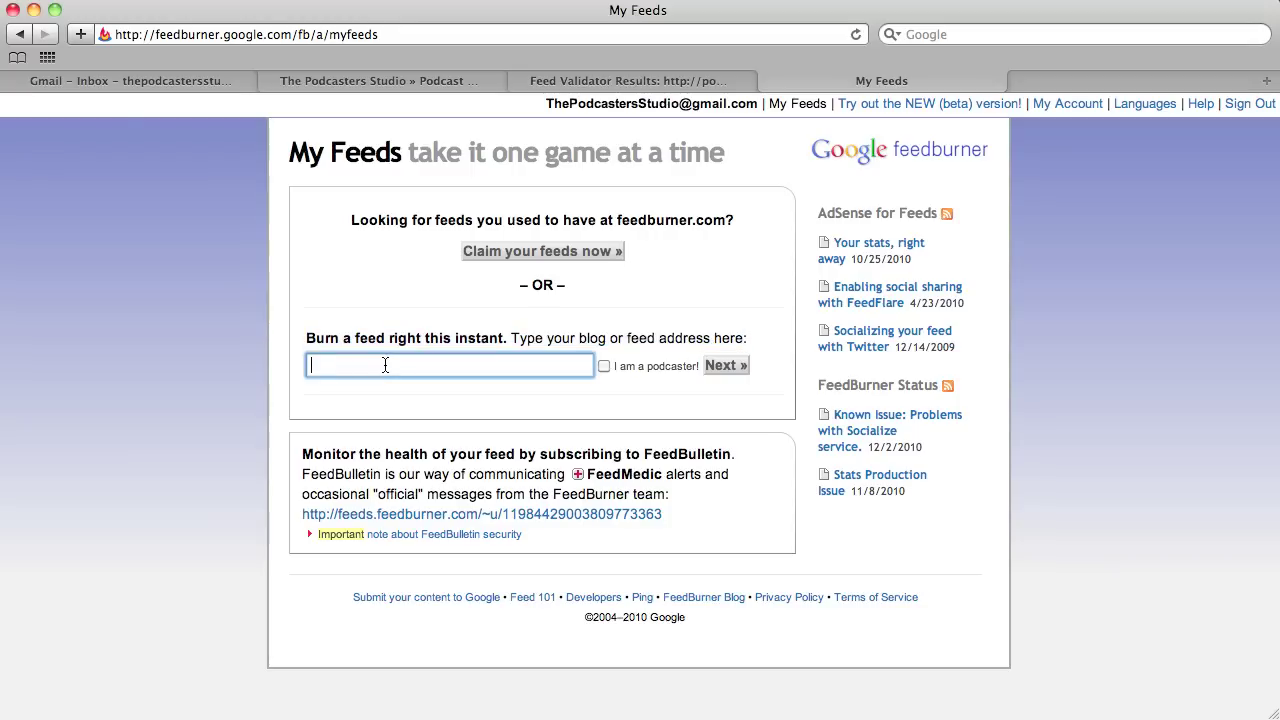
pyautogui.write('http://thepodcastersstudio.com/category/podcast-quick-tips-podcast/feed/')
pyautogui.moveTo(390, 365); pyautogui.dragTo(305, 365)
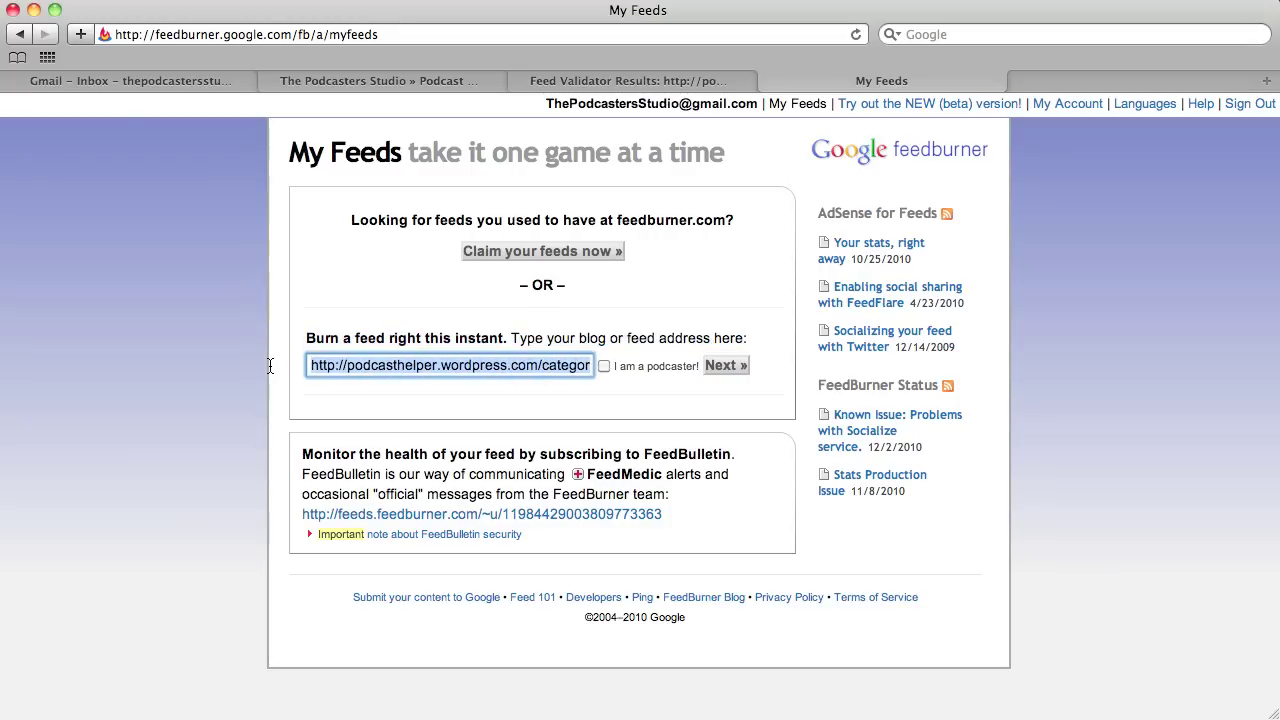
pyautogui.click(349, 365)
pyautogui.moveTo(444, 365); pyautogui.dragTo(614, 368)
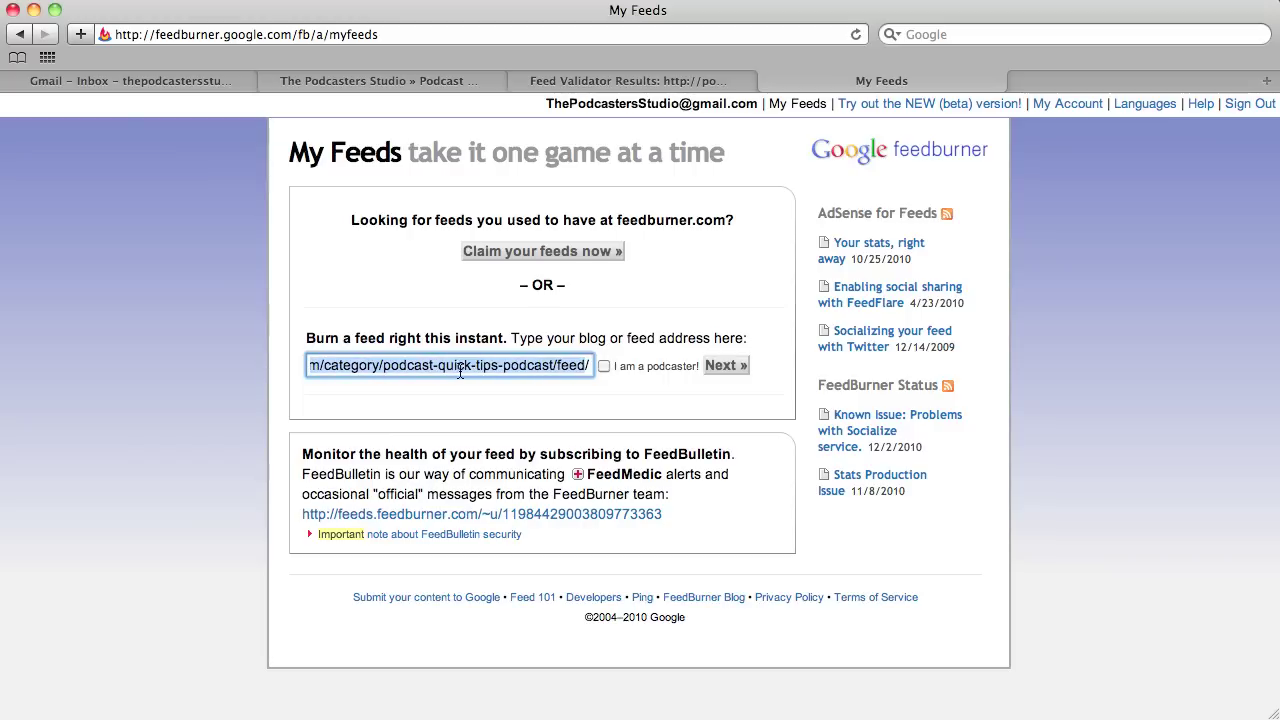
pyautogui.click(587, 367)
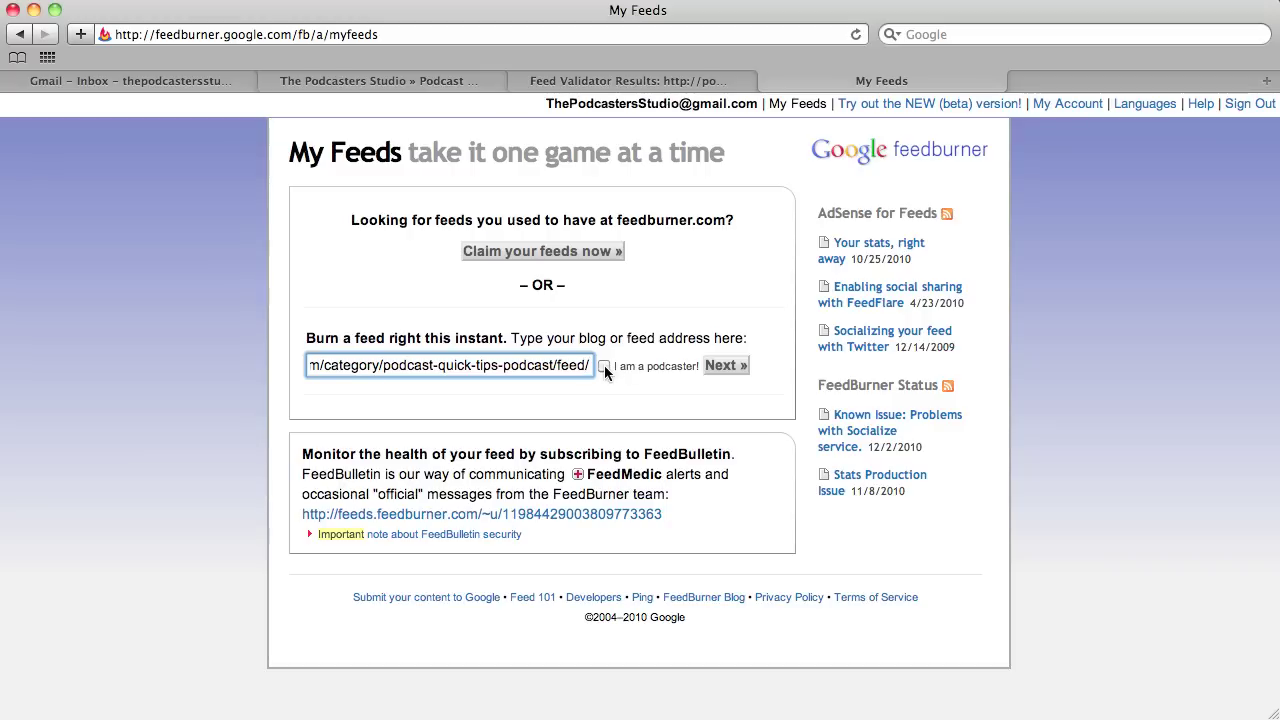
pyautogui.click(604, 366)
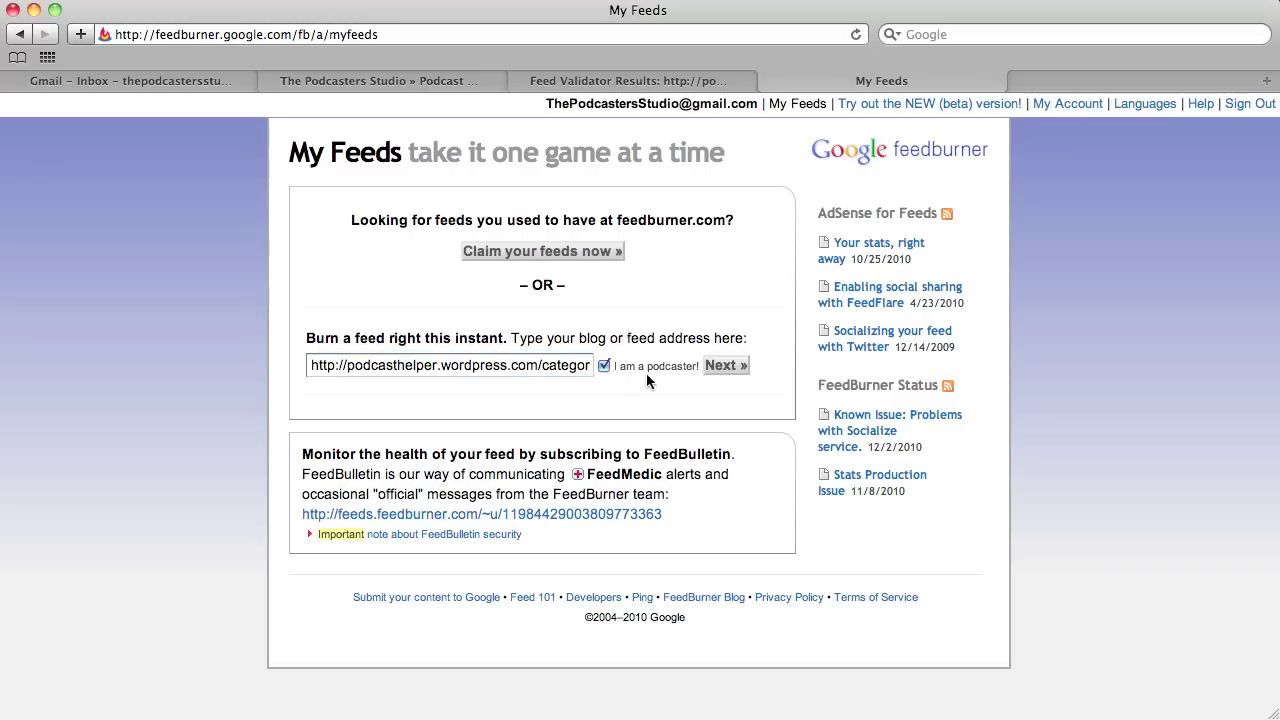
pyautogui.click(728, 368)
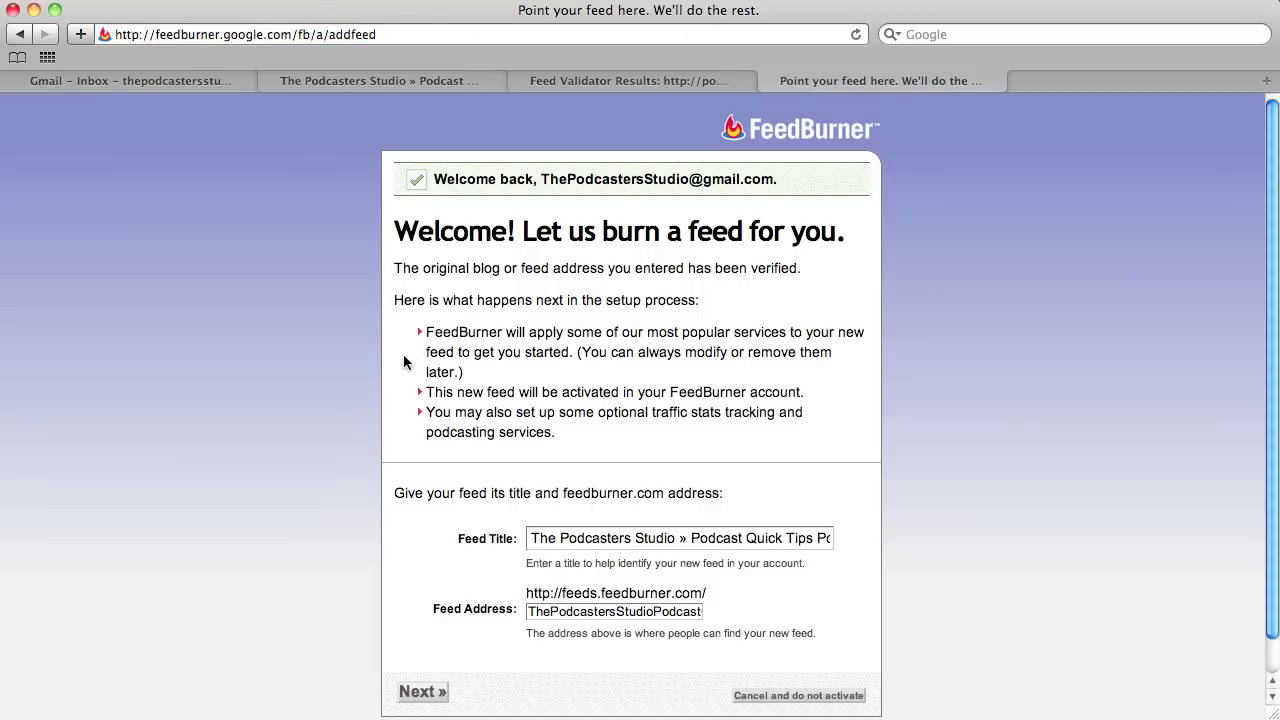
# Replace the suggested feed title with "Podcast Quick Tips Podcast"
pyautogui.scroll(-1, 397, 353)
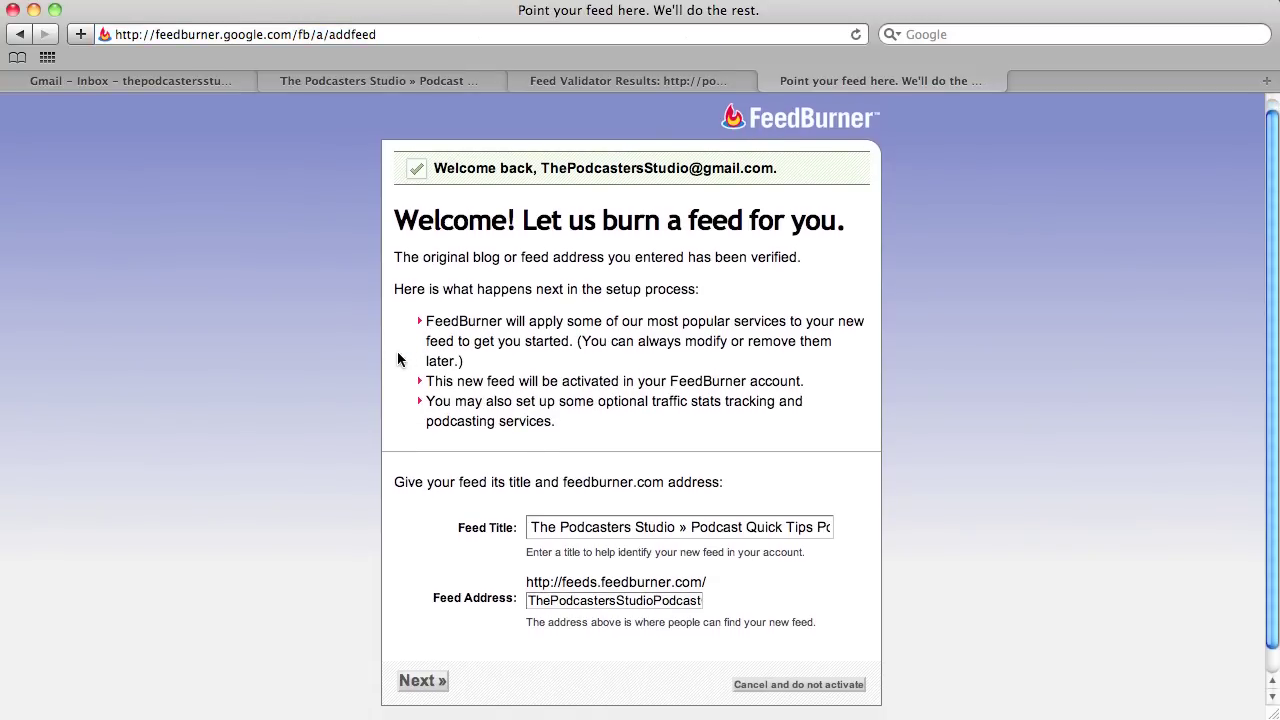
pyautogui.scroll(-1, 397, 358)
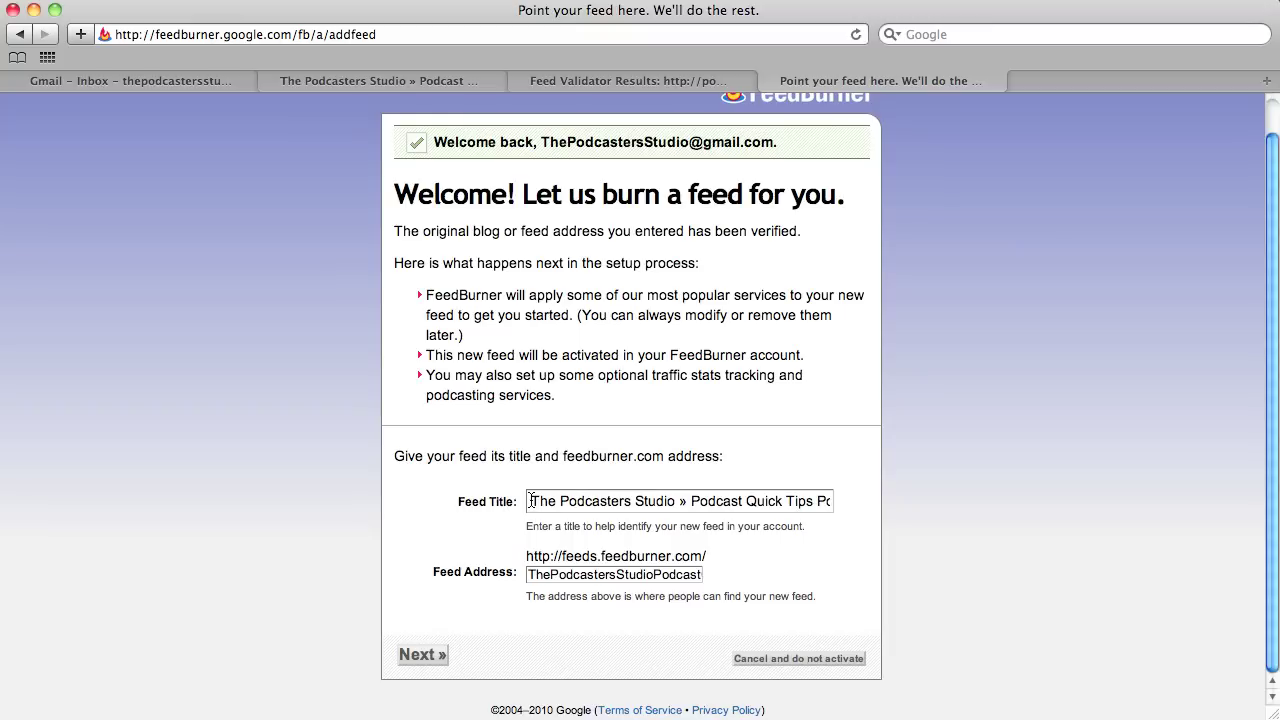
pyautogui.moveTo(531, 501); pyautogui.dragTo(882, 519)
pyautogui.press('Right')
pyautogui.press('super+a')
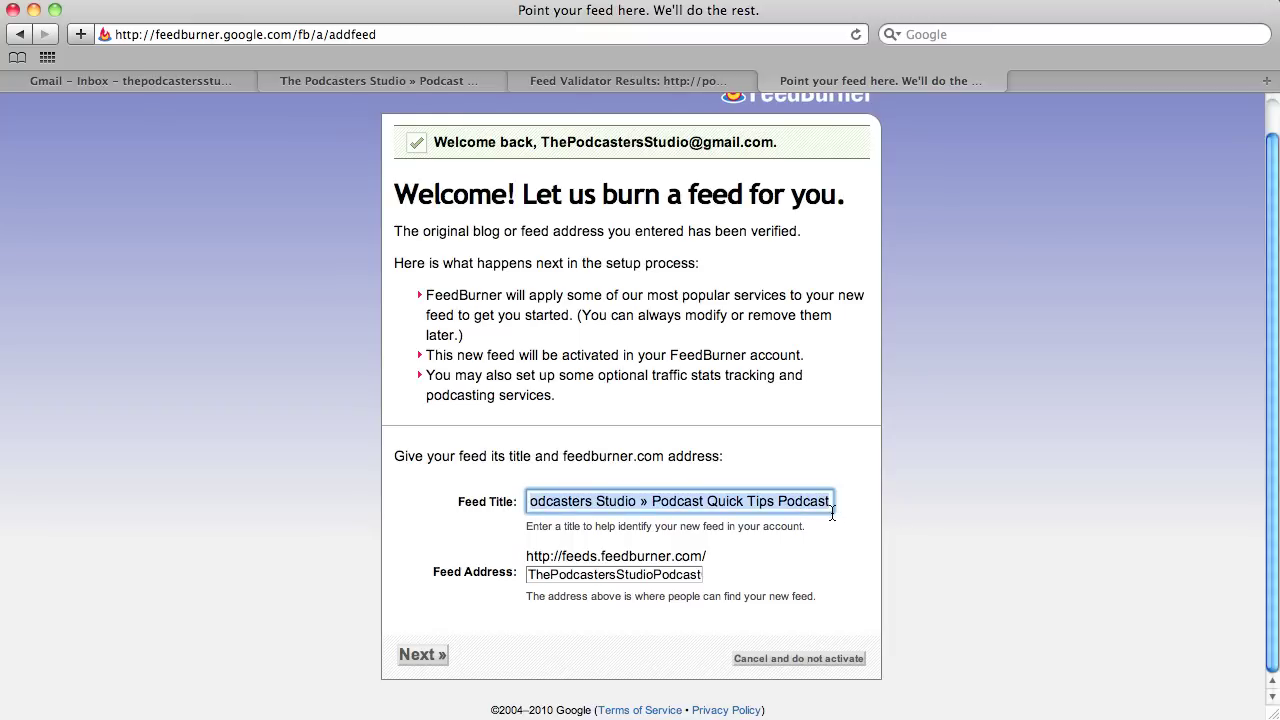
pyautogui.press('BackSpace')
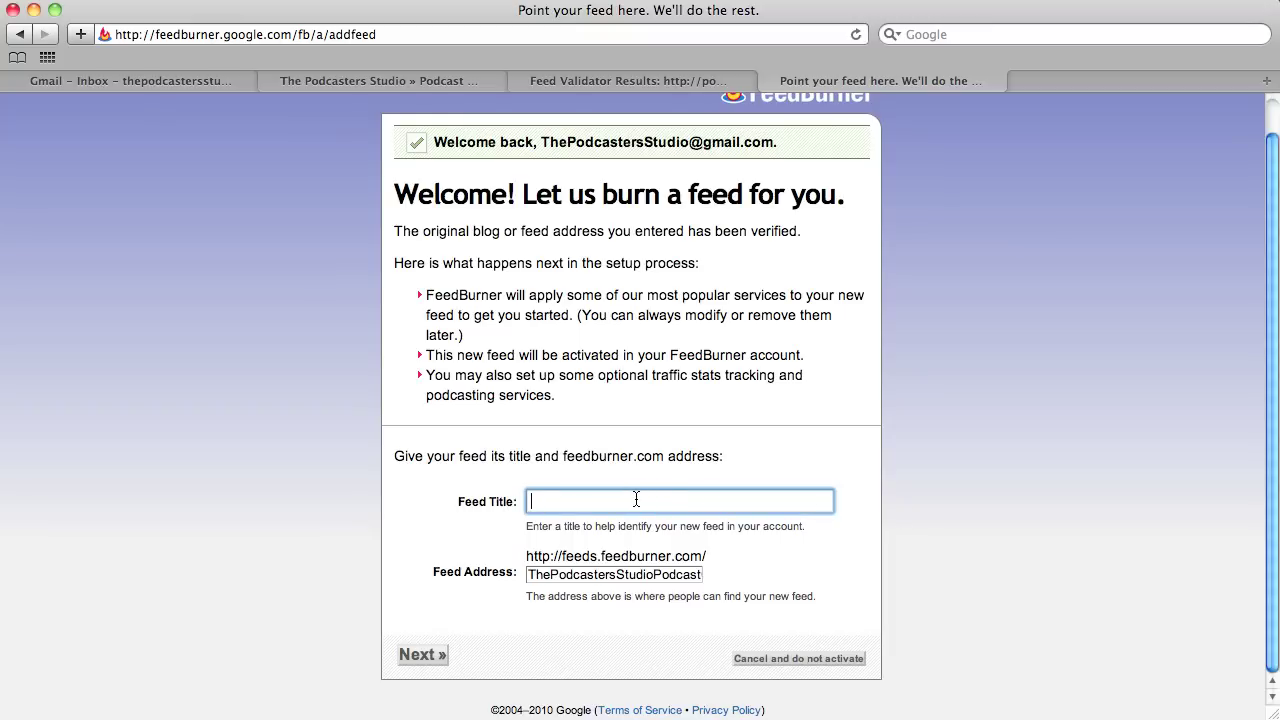
pyautogui.write('Podcast Quick Tips Podcast')
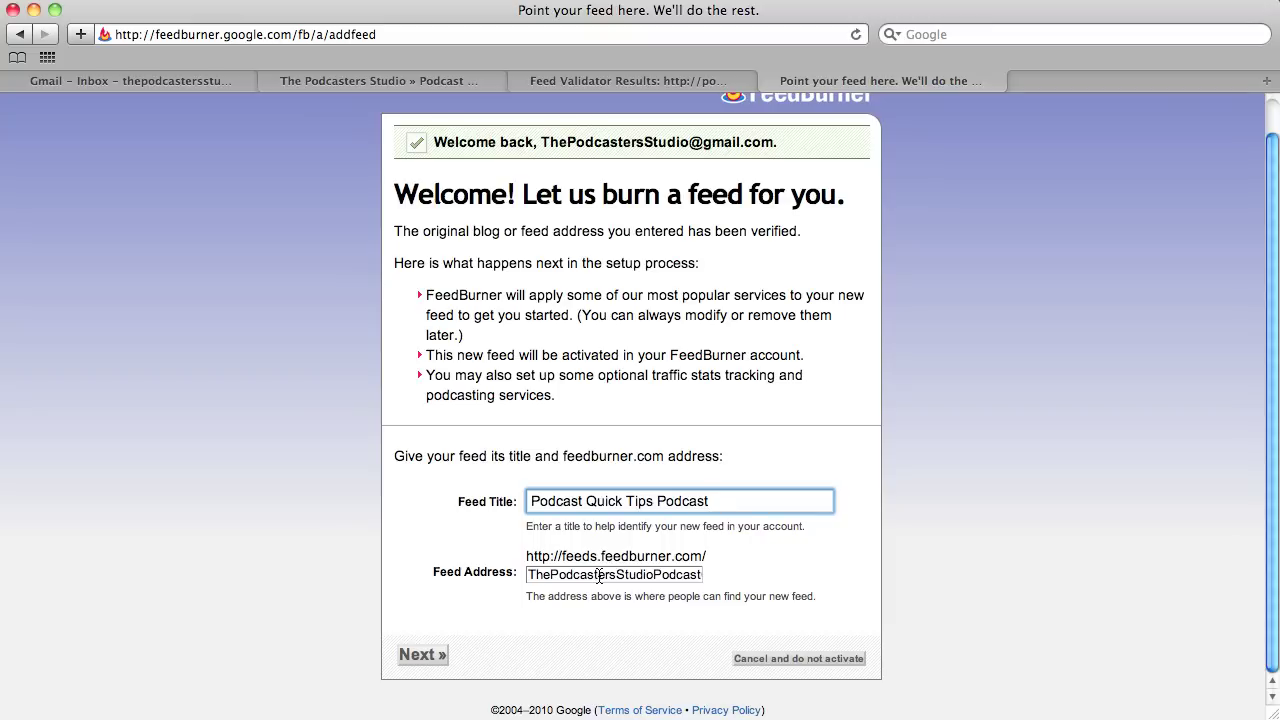
# Set the FeedBurner feed address to PodcastQuickTips2 and activate the feed
pyautogui.doubleClick(599, 575)
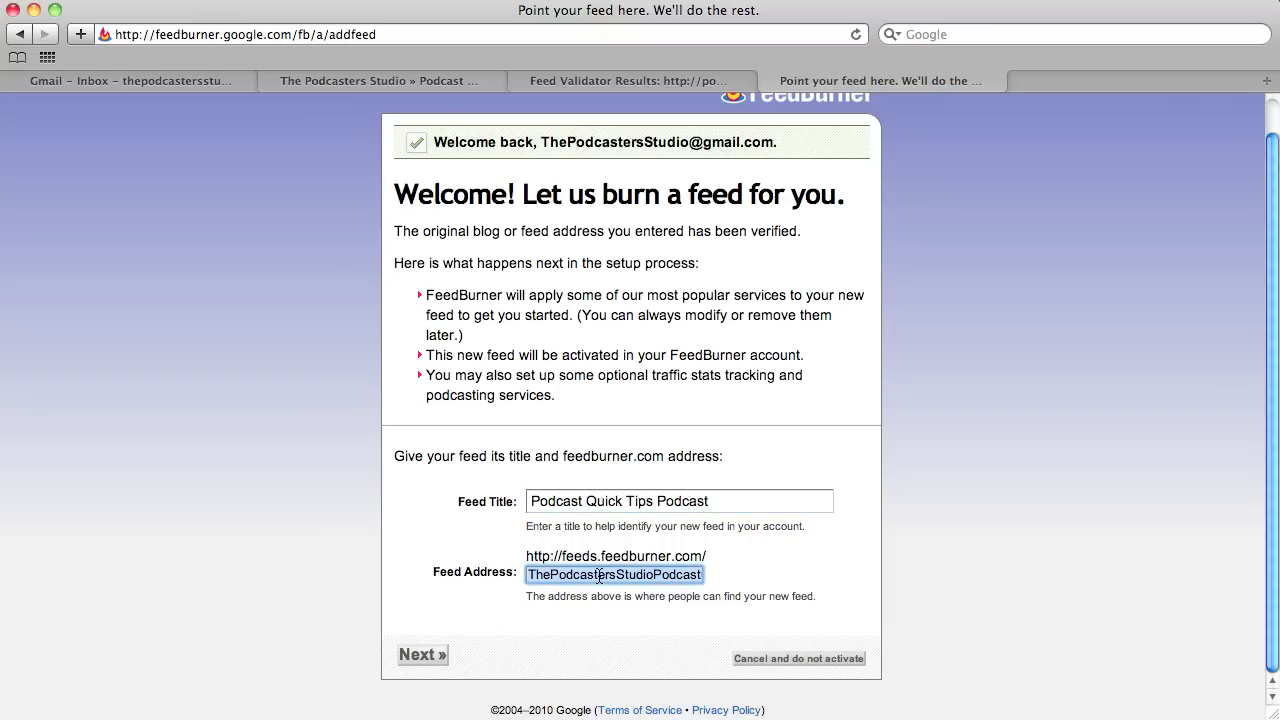
pyautogui.press('BackSpace')
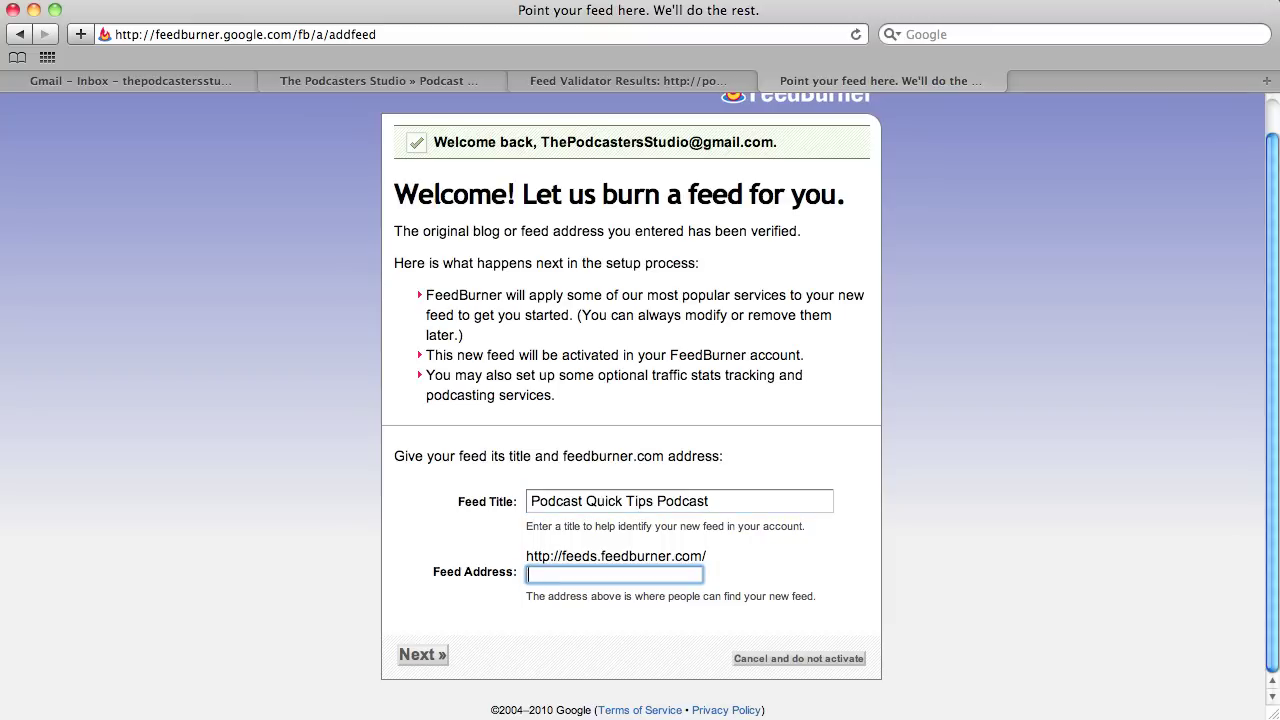
pyautogui.write('PodcastQuic')
pyautogui.write('kTips')
pyautogui.write('2')
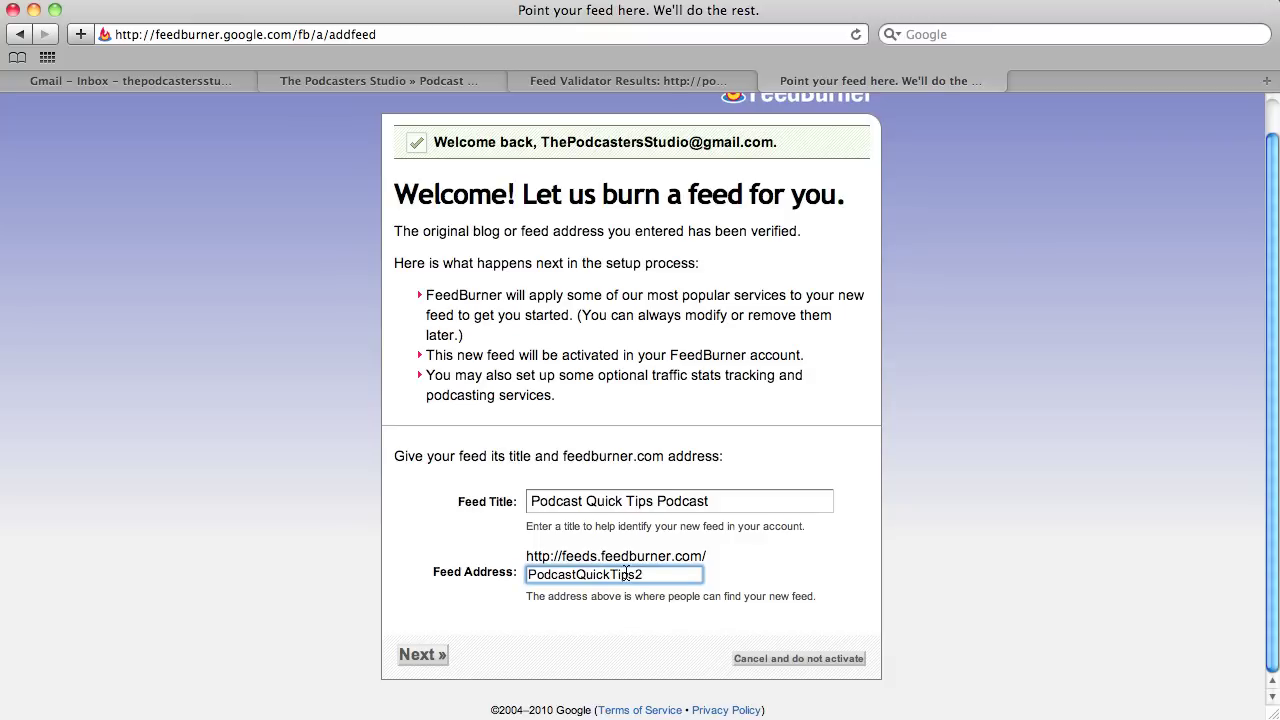
pyautogui.click(422, 655)
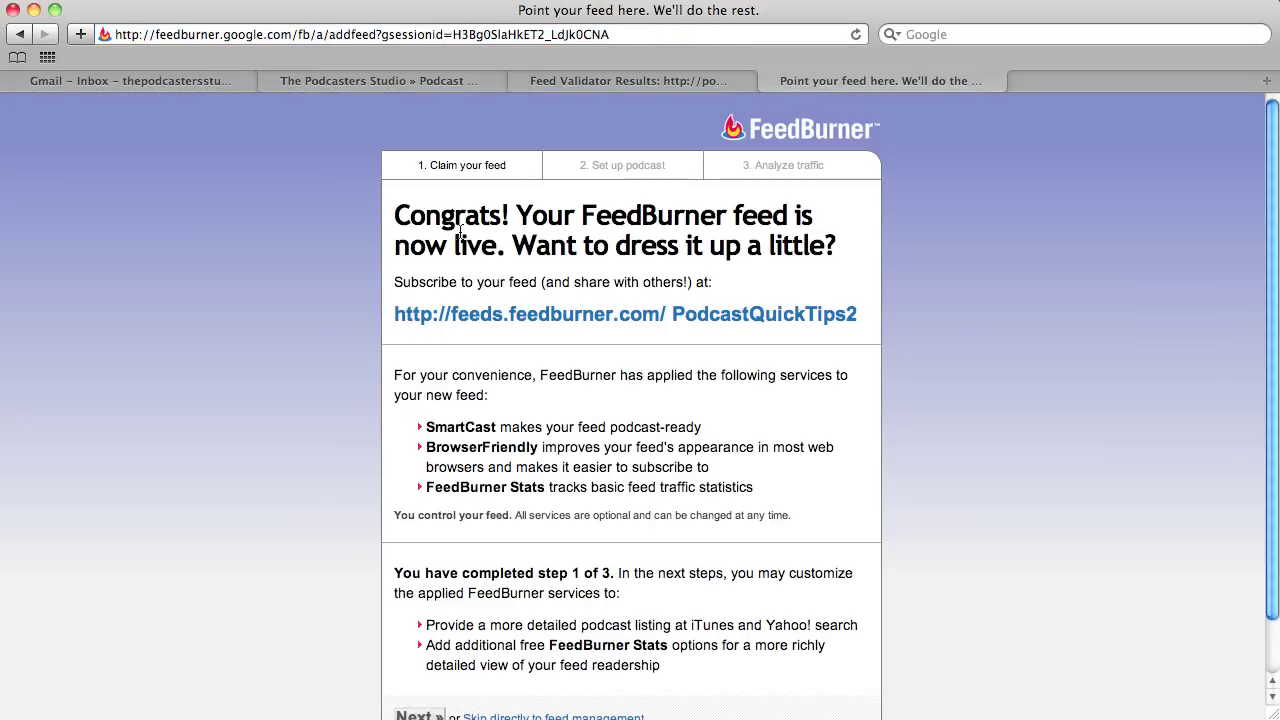
# Read the feed confirmation page and open the new PodcastQuickTips2 feed from its link
pyautogui.moveTo(408, 216); pyautogui.dragTo(817, 244)
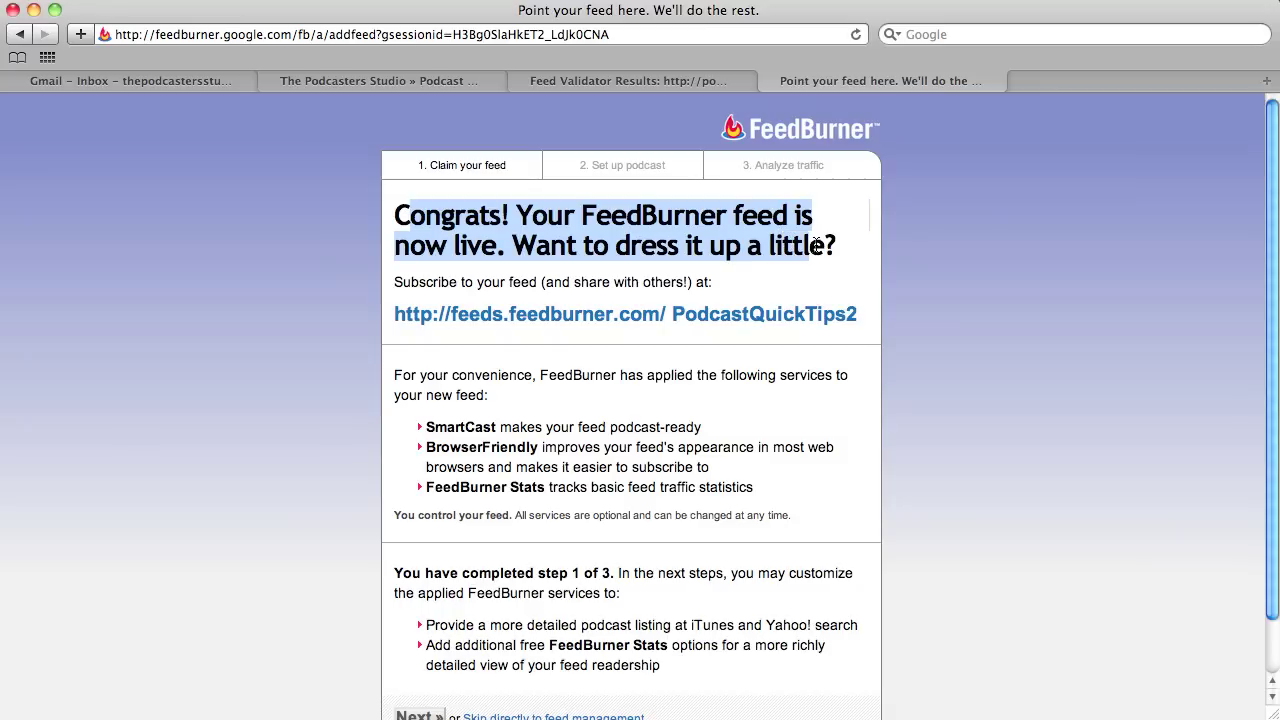
pyautogui.click(352, 274)
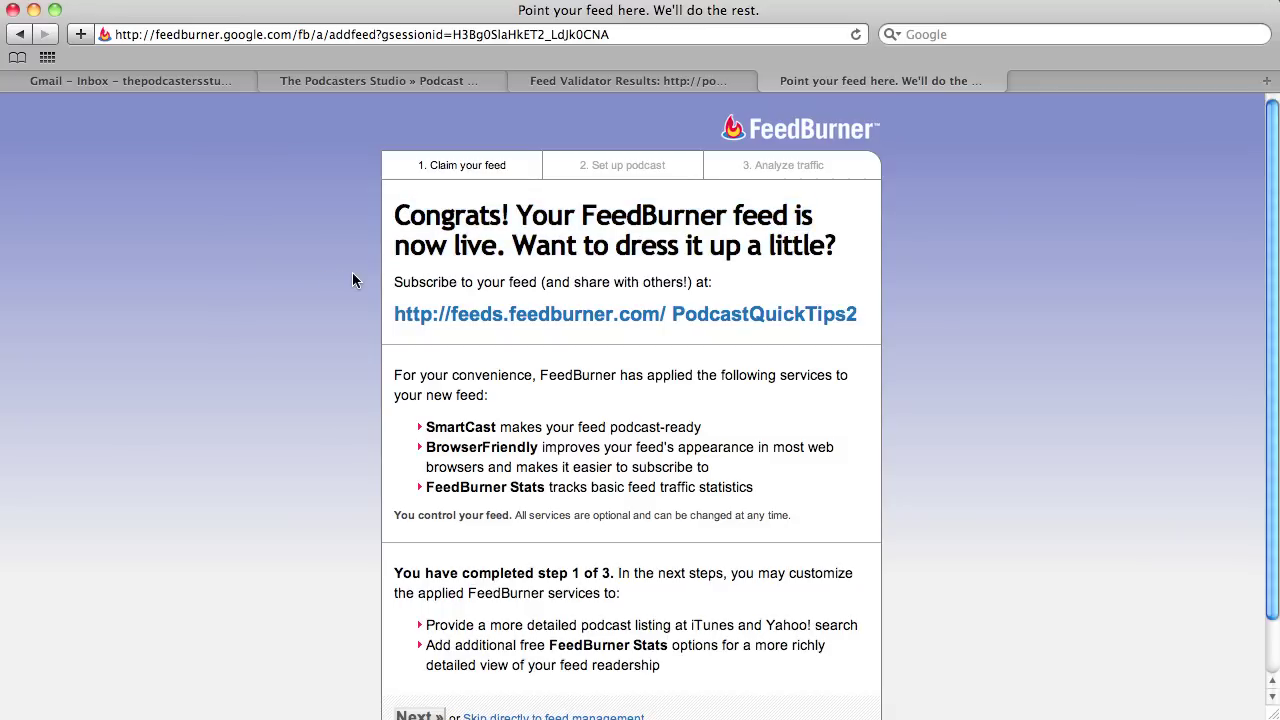
pyautogui.scroll(-1, 373, 287)
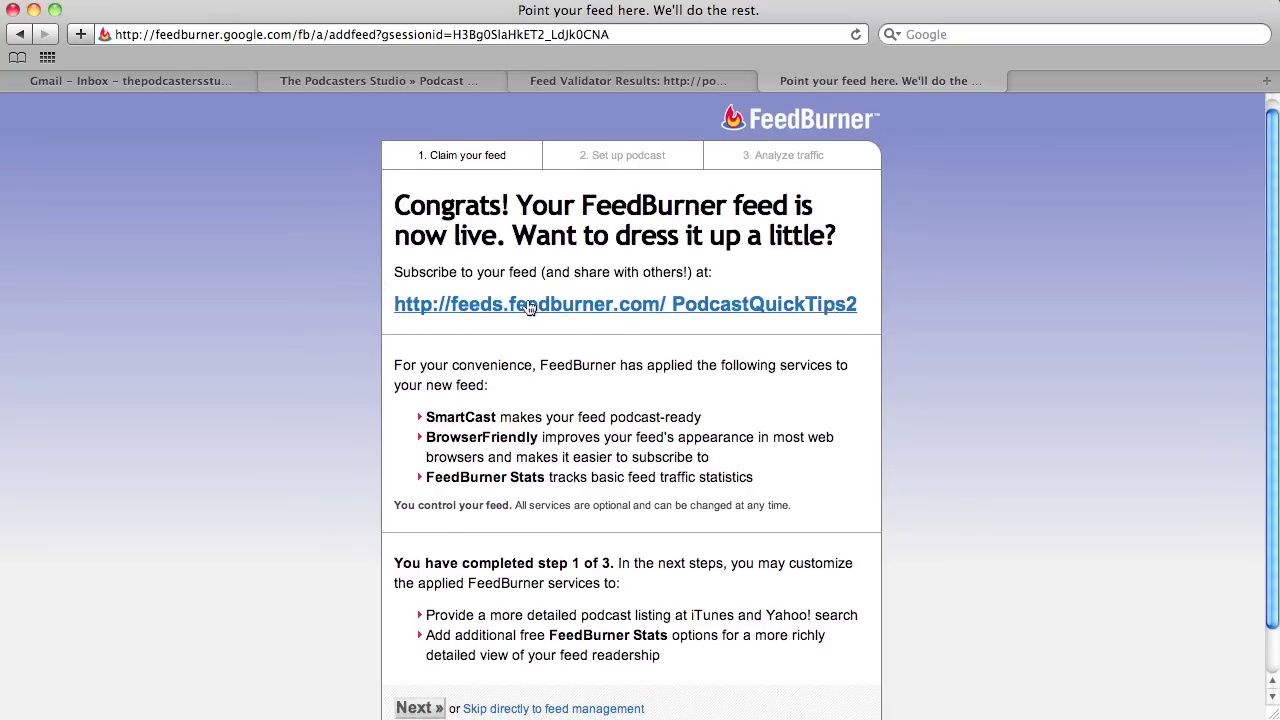
pyautogui.click(597, 308)
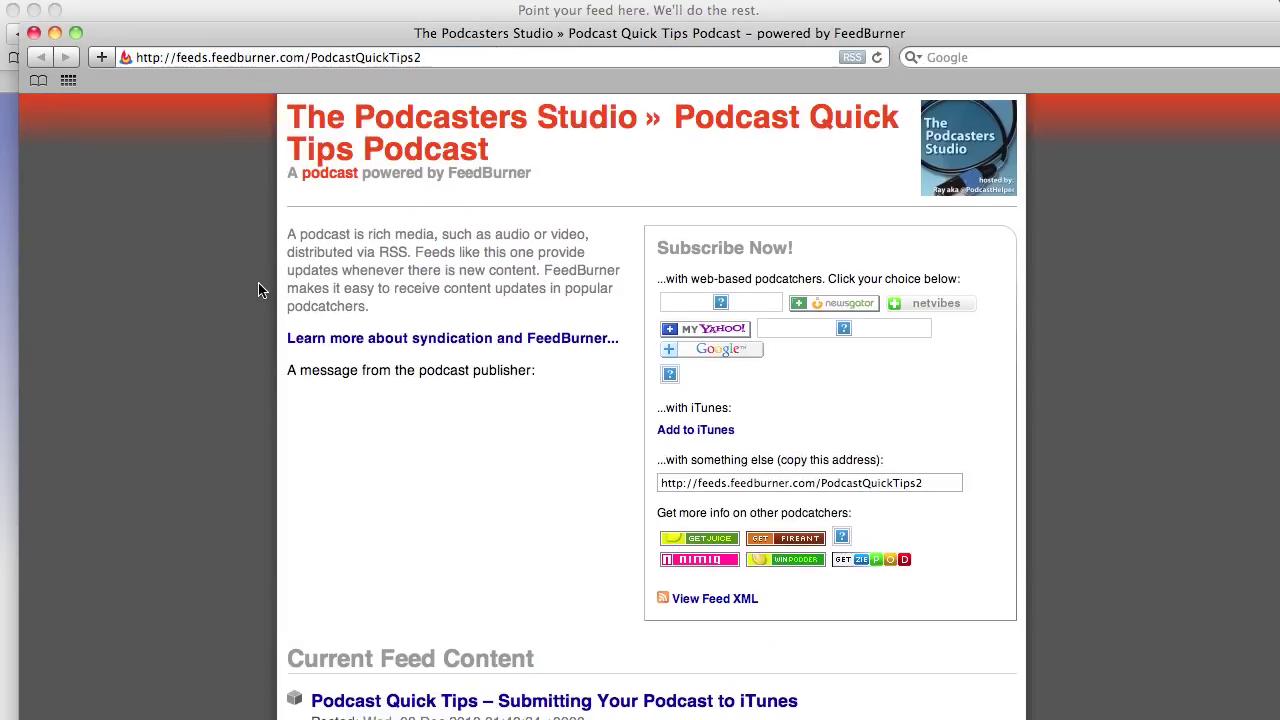
# Review the feed page's subscription options and current content, and play the "Submitting Your Podcast to iTunes" episode
pyautogui.scroll(-3, 258, 291)
pyautogui.scroll(-5, 258, 291)
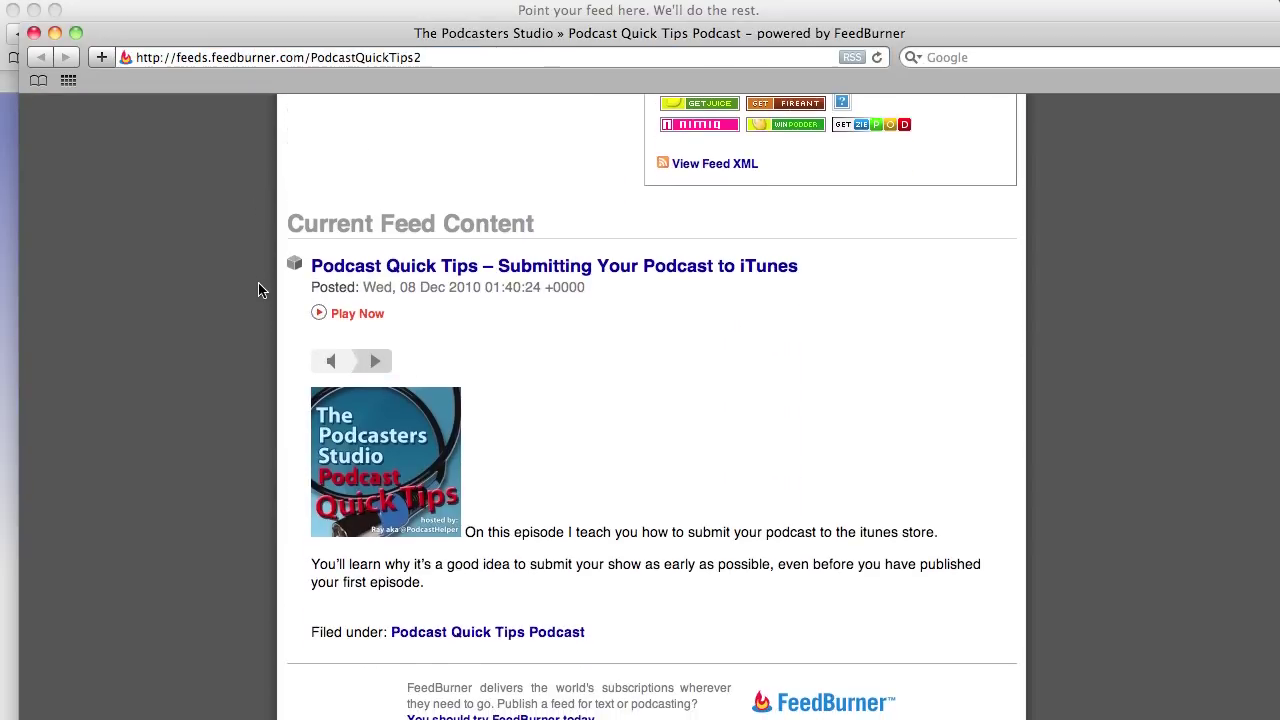
pyautogui.scroll(5, 258, 291)
pyautogui.scroll(4, 258, 290)
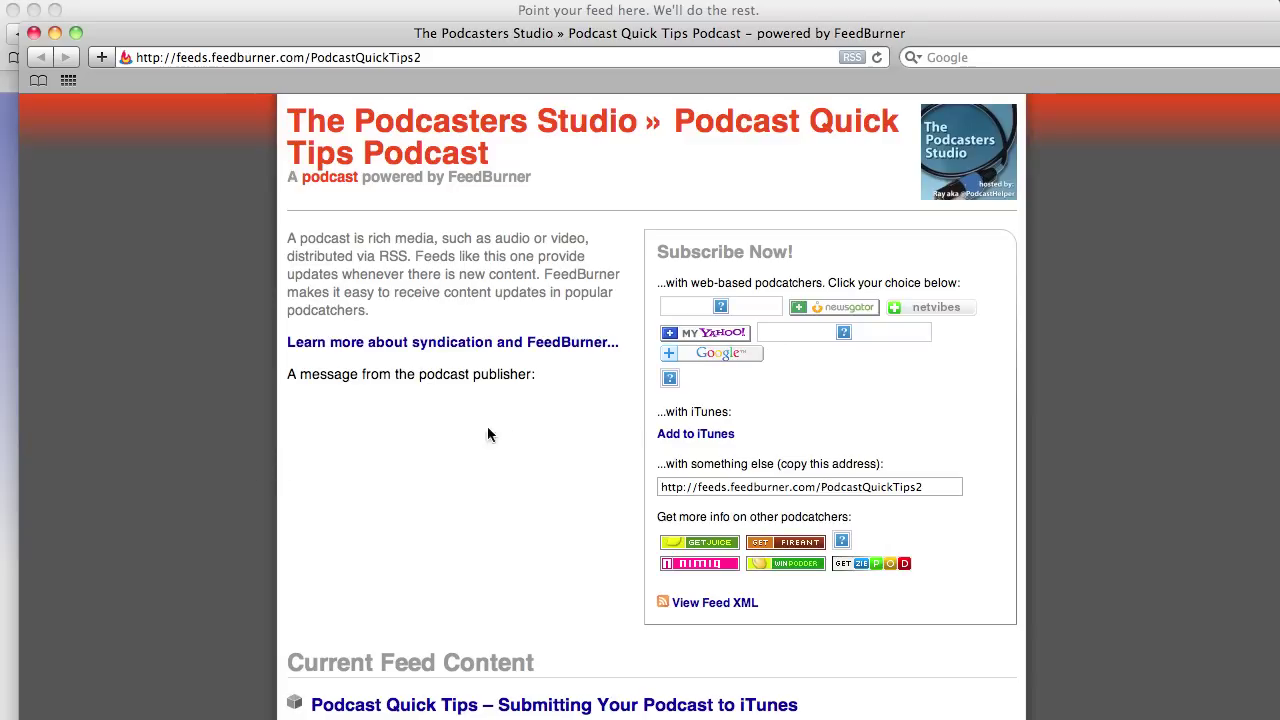
pyautogui.scroll(-8, 240, 451)
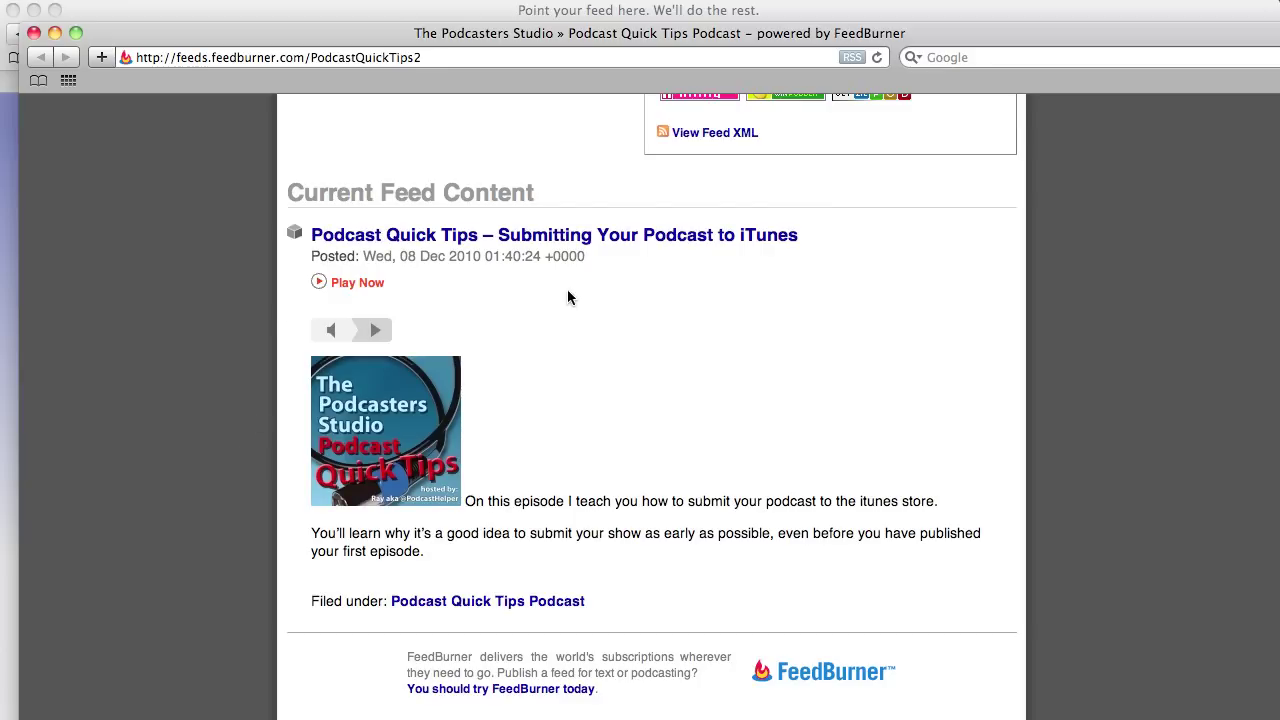
pyautogui.click(375, 330)
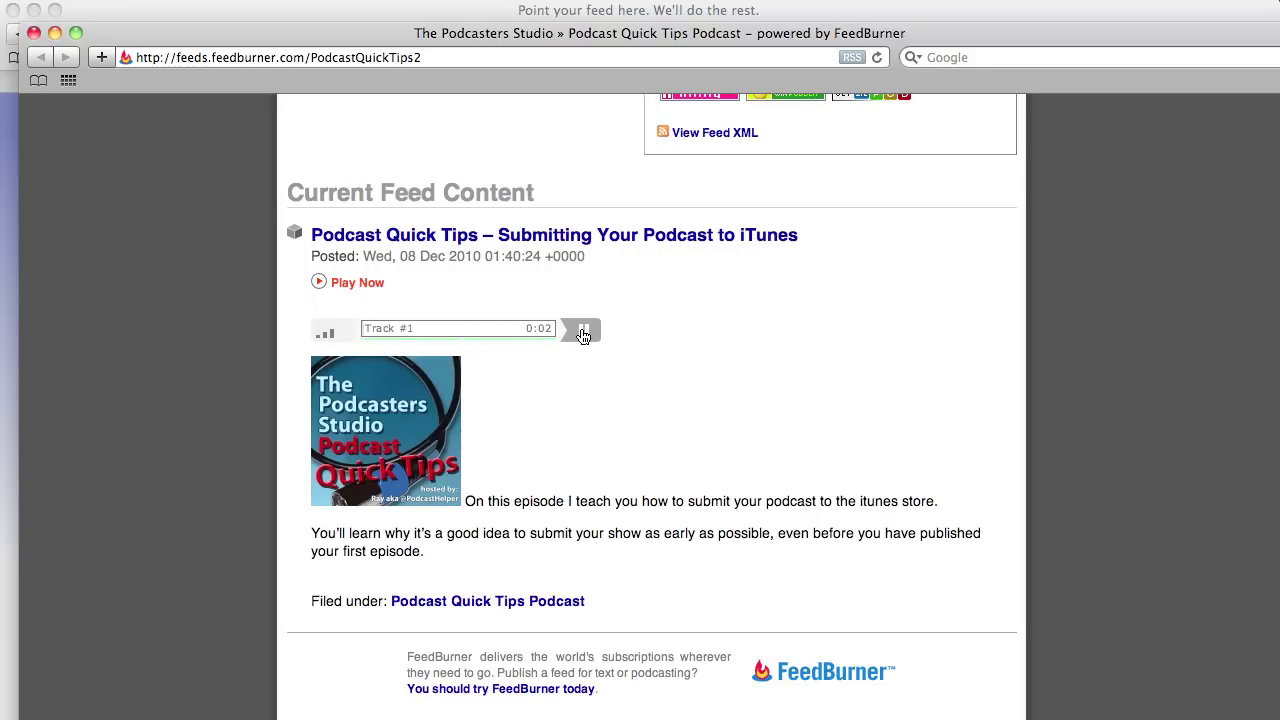
# Stop the episode playback and close the window showing the PodcastQuickTips2 feed page
pyautogui.click(583, 333)
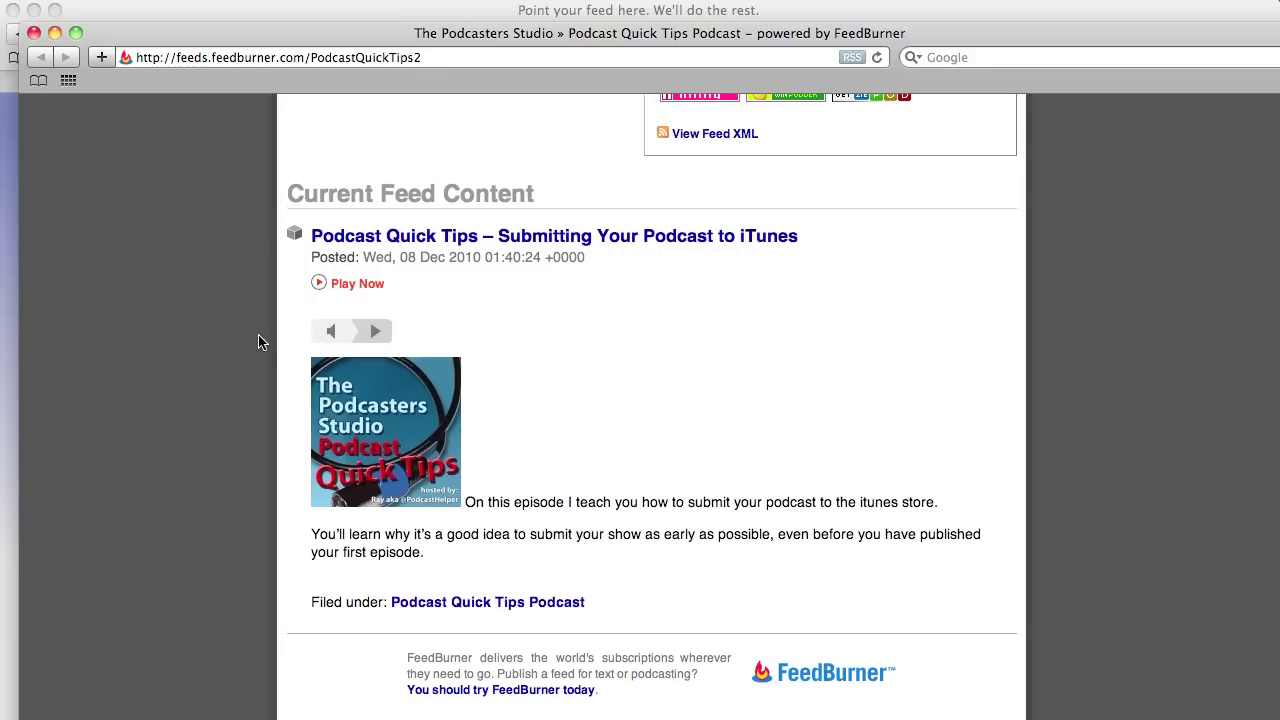
pyautogui.scroll(5, 264, 338)
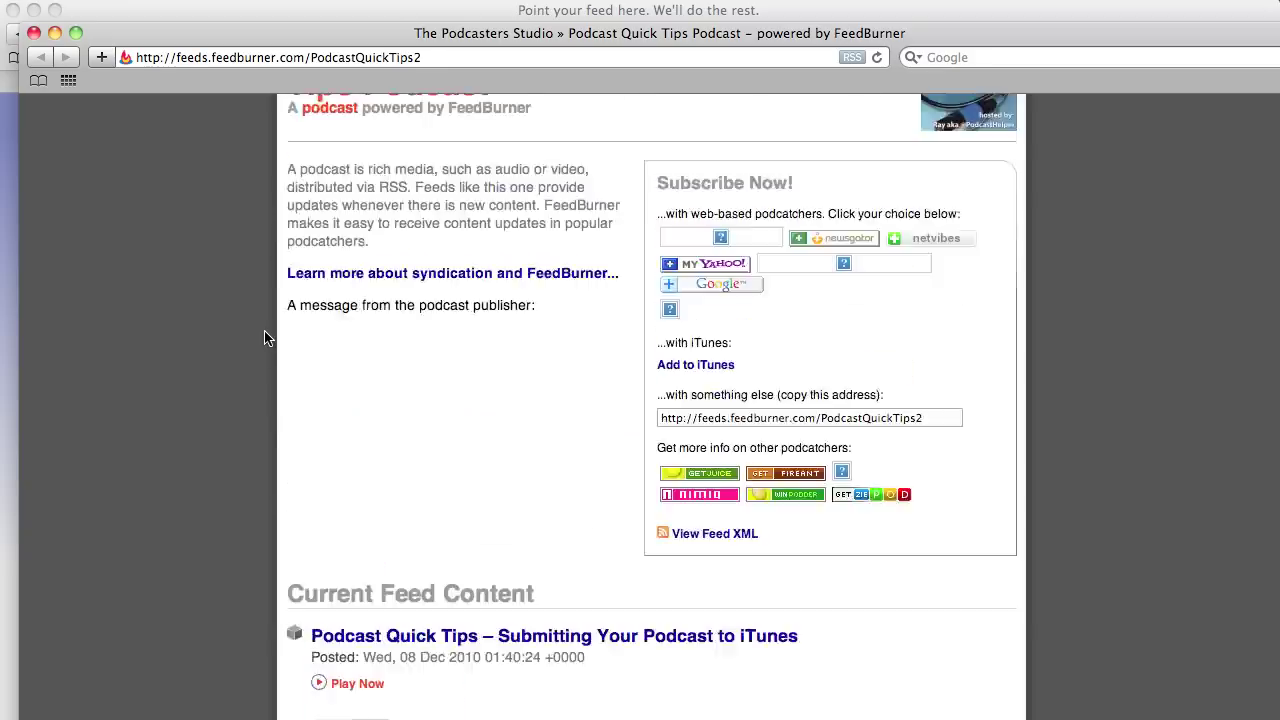
pyautogui.scroll(1, 264, 338)
pyautogui.moveTo(109, 36)
pyautogui.mouseDown()
pyautogui.moveTo(152, 175)
pyautogui.moveTo(109, 37)
pyautogui.mouseUp()
pyautogui.click(31, 36)
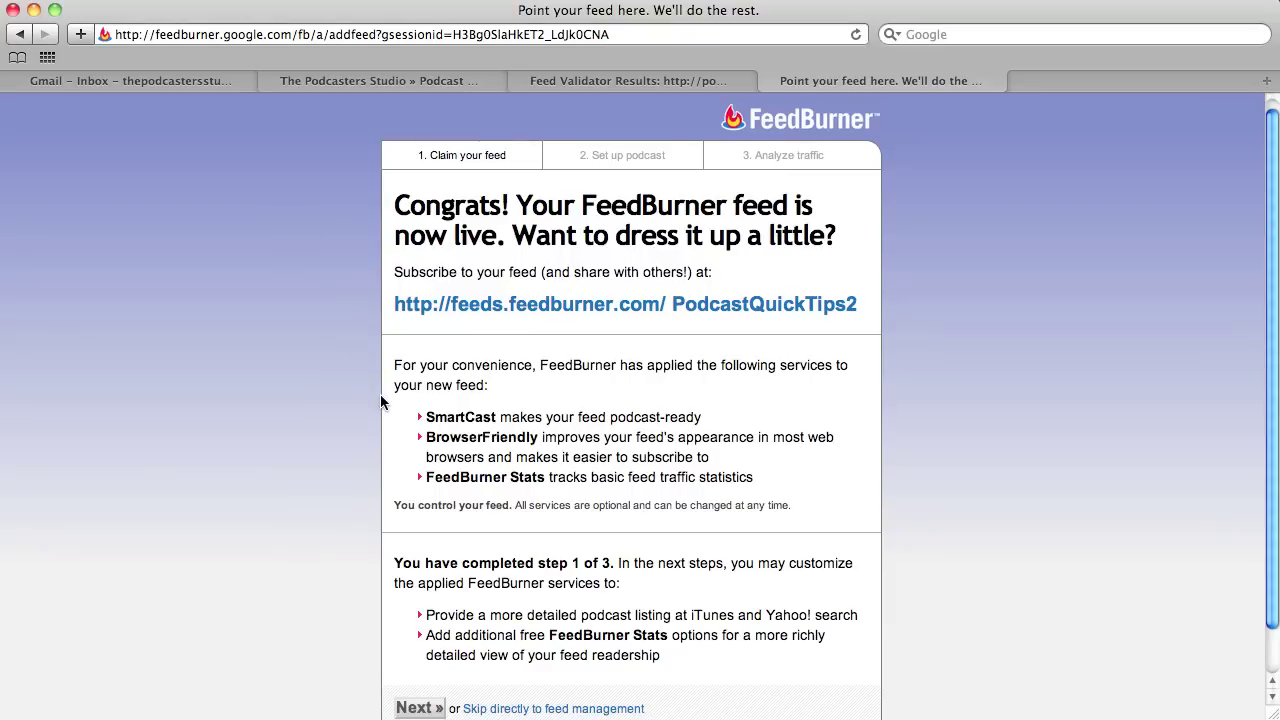
# Review the feed confirmation page with its live feed address, and skip directly to feed management
pyautogui.scroll(-3, 392, 397)
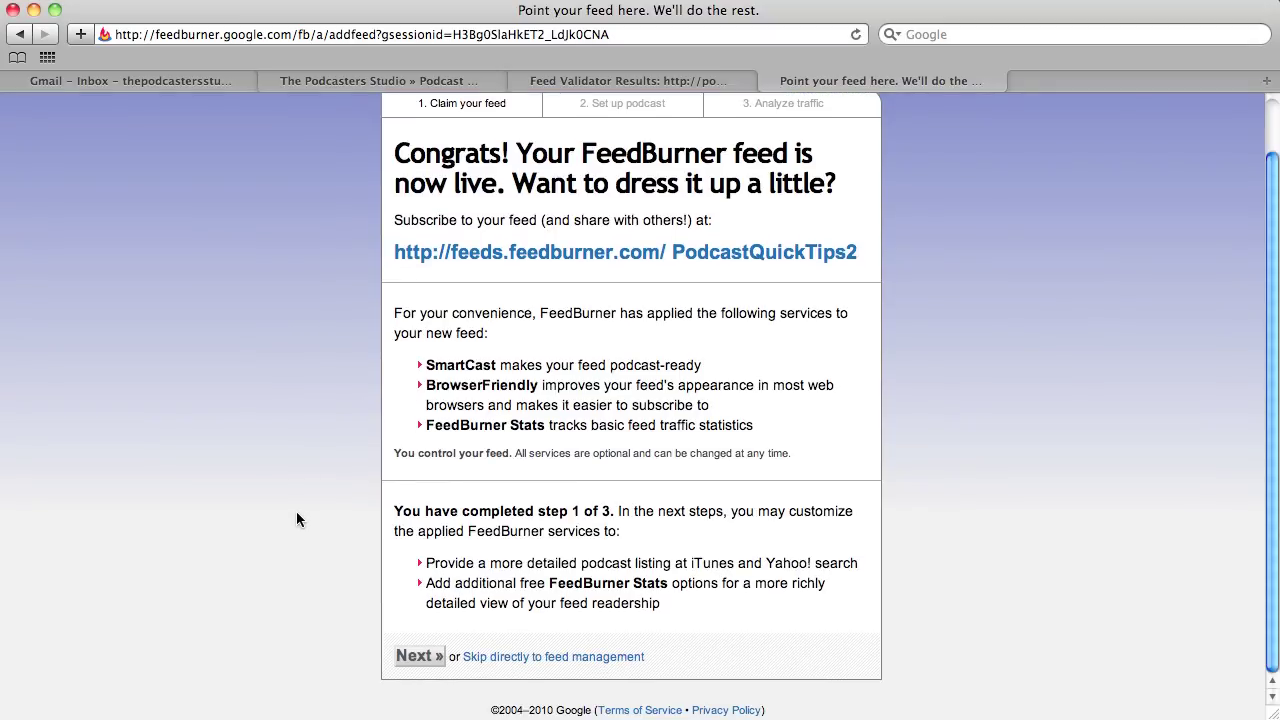
pyautogui.moveTo(391, 258); pyautogui.dragTo(763, 268)
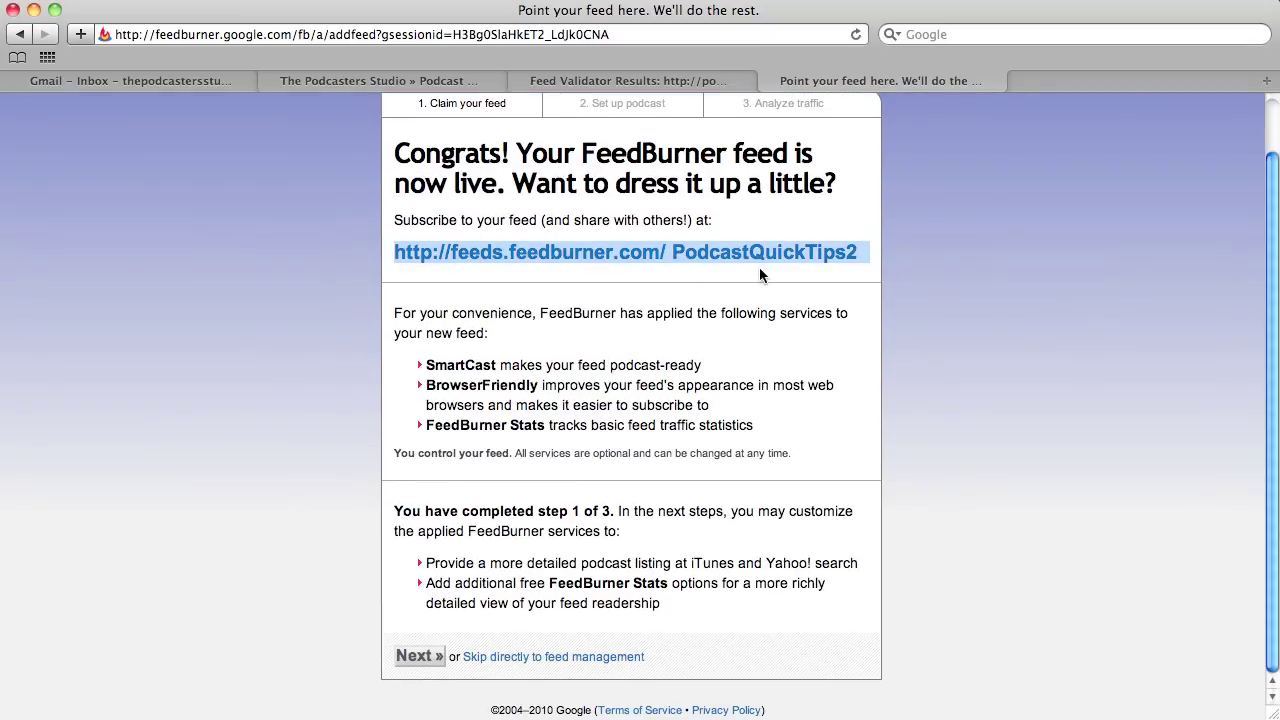
pyautogui.click(393, 275)
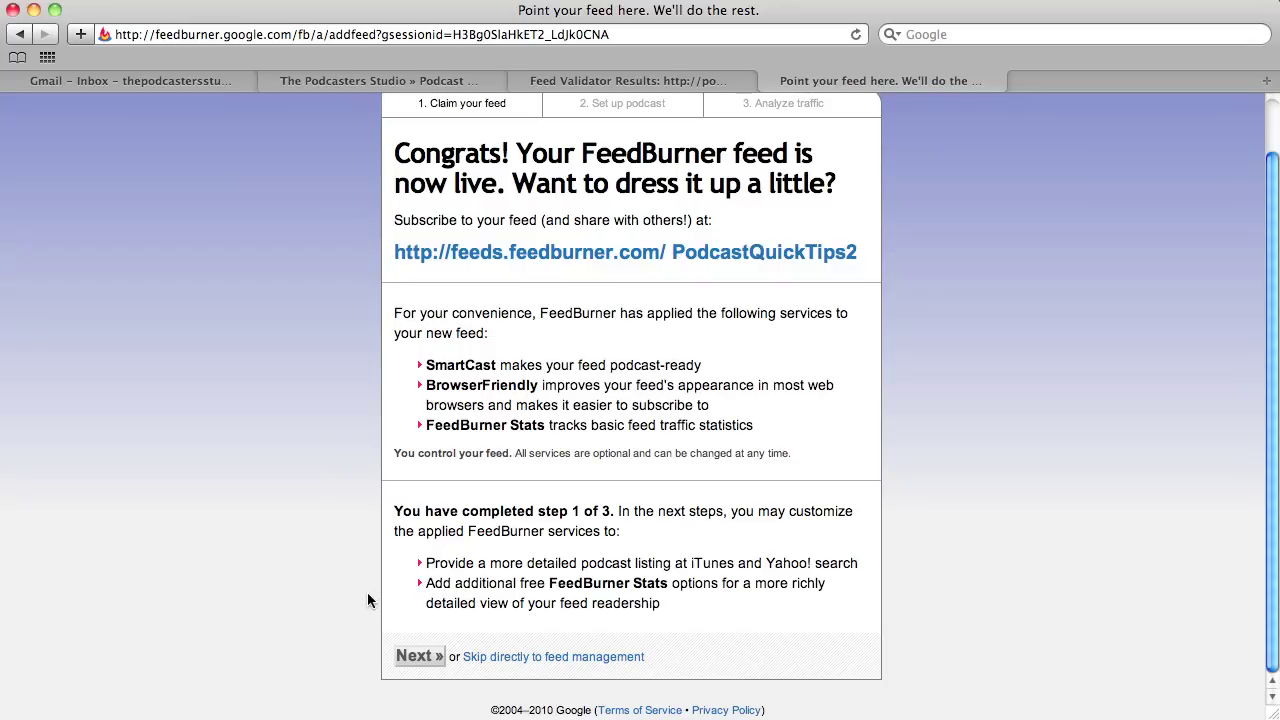
pyautogui.scroll(1, 368, 600)
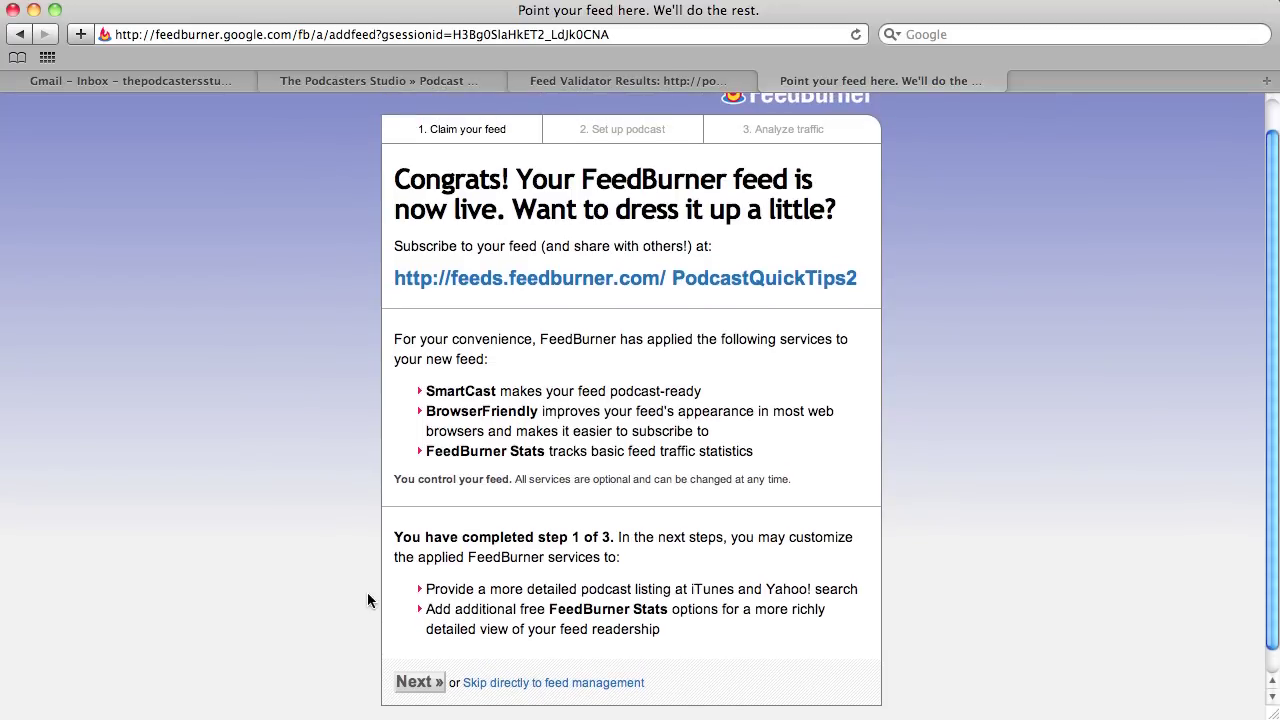
pyautogui.scroll(-1, 368, 600)
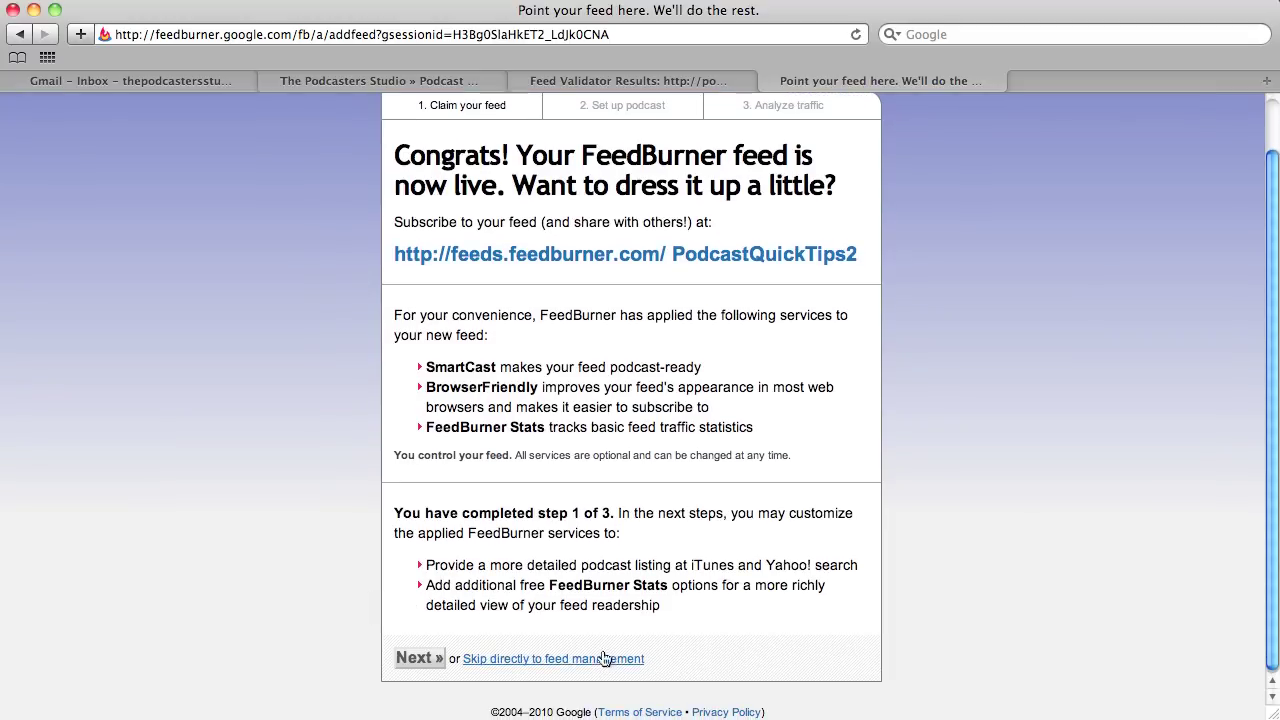
pyautogui.click(540, 660)
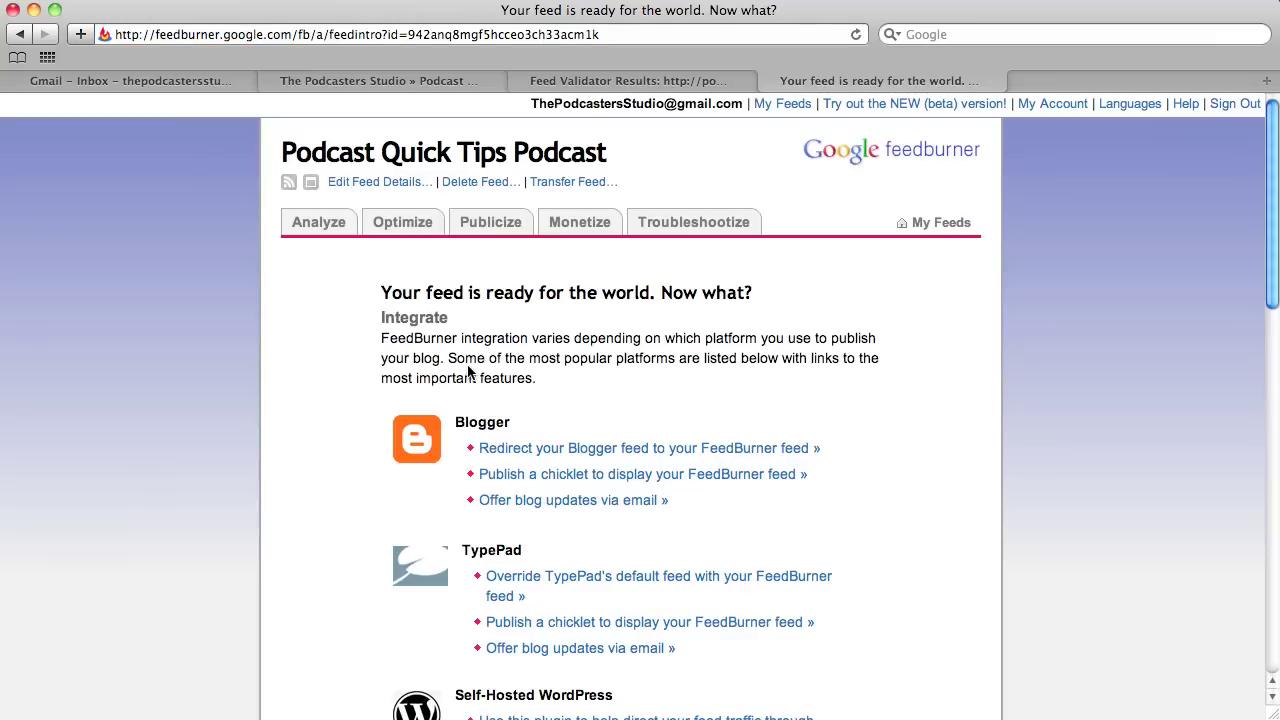
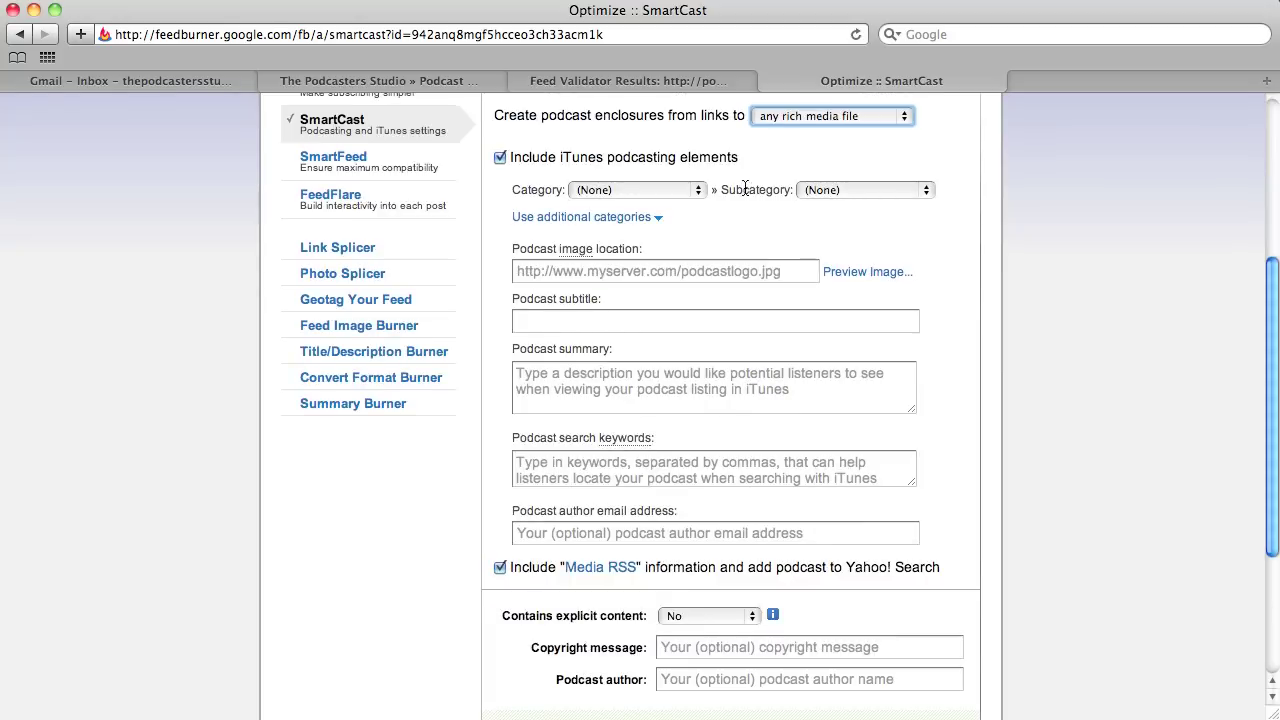
# Examine the SmartCast iTunes category choices, the podcast image location and the remaining podcast detail fields
pyautogui.click(698, 190)
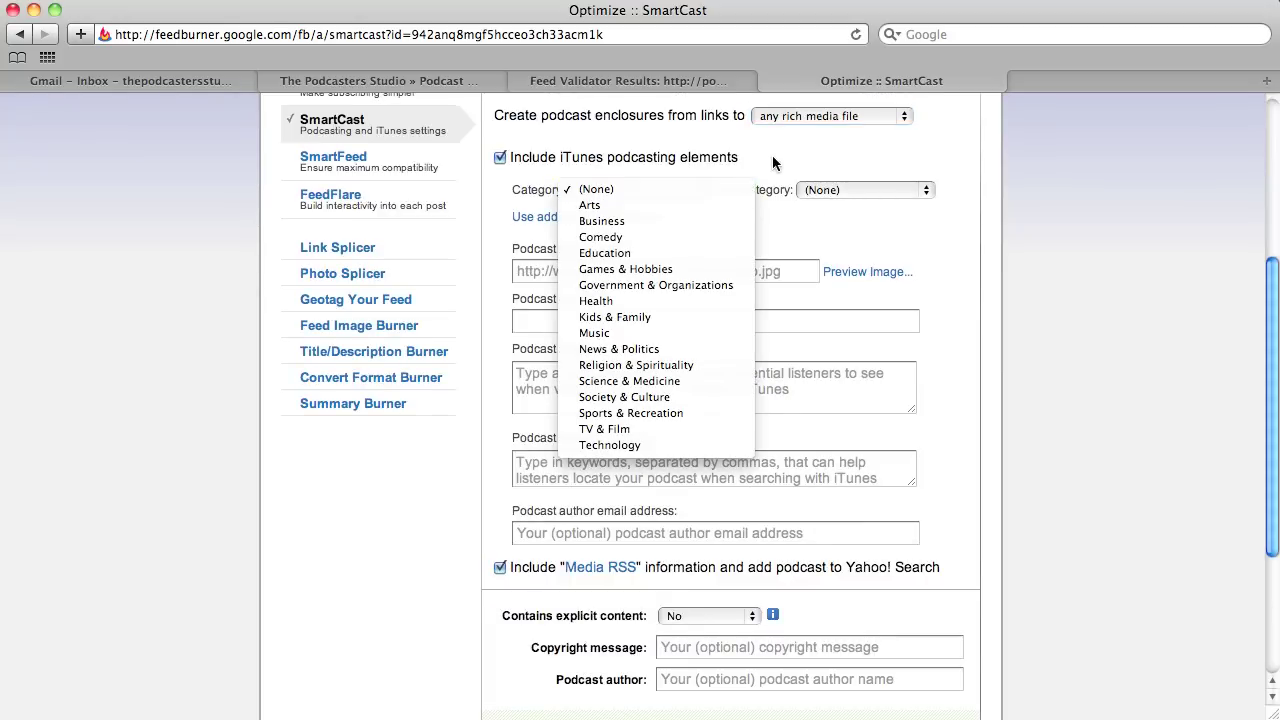
pyautogui.click(853, 181)
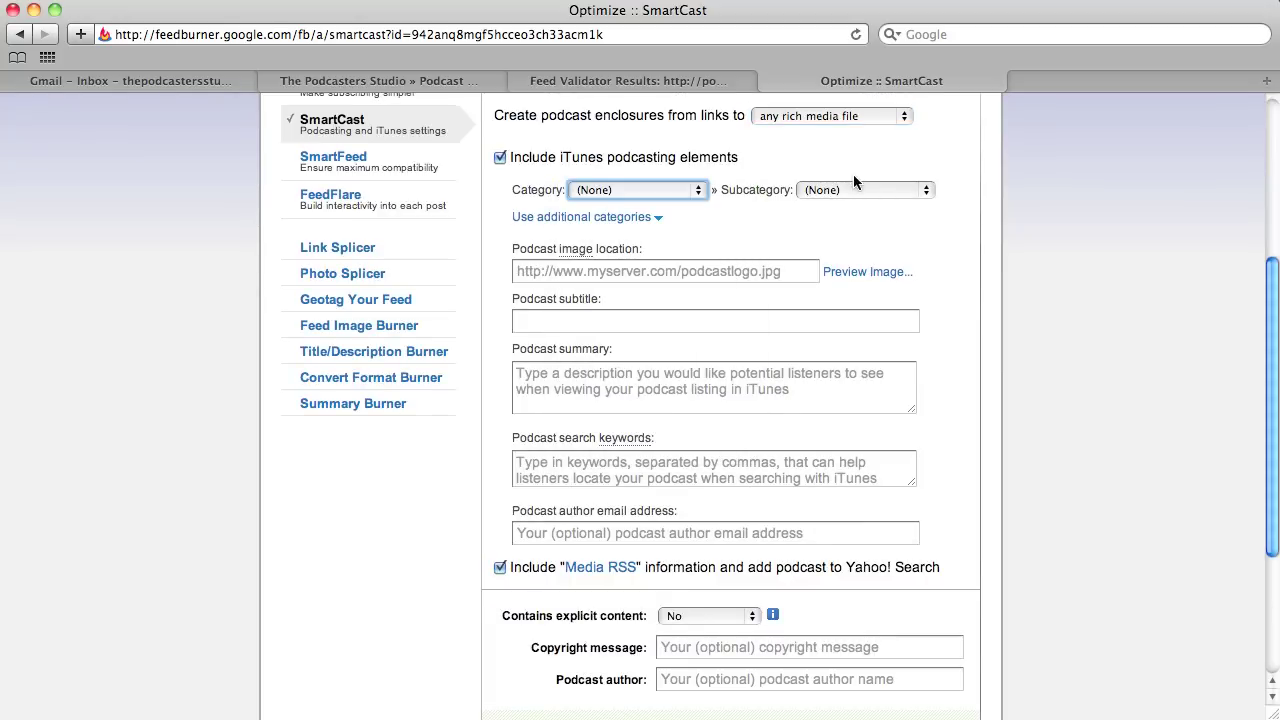
pyautogui.click(783, 273)
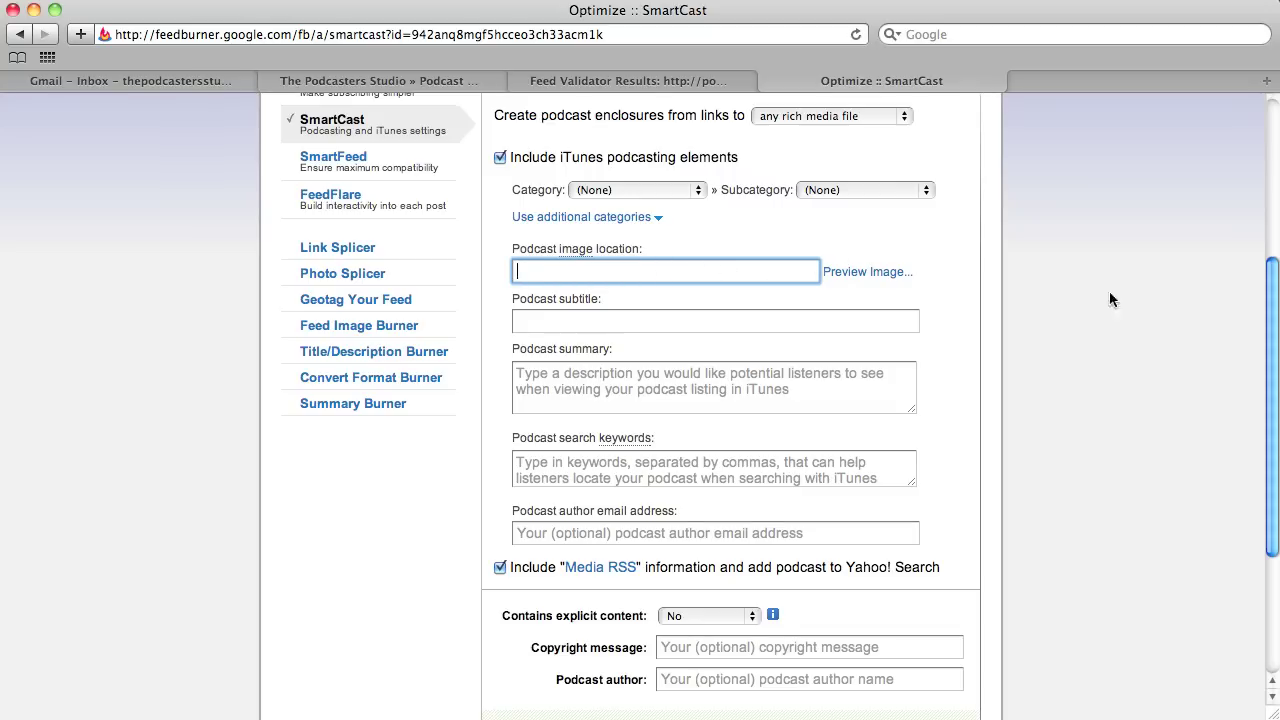
pyautogui.scroll(-3, 1036, 366)
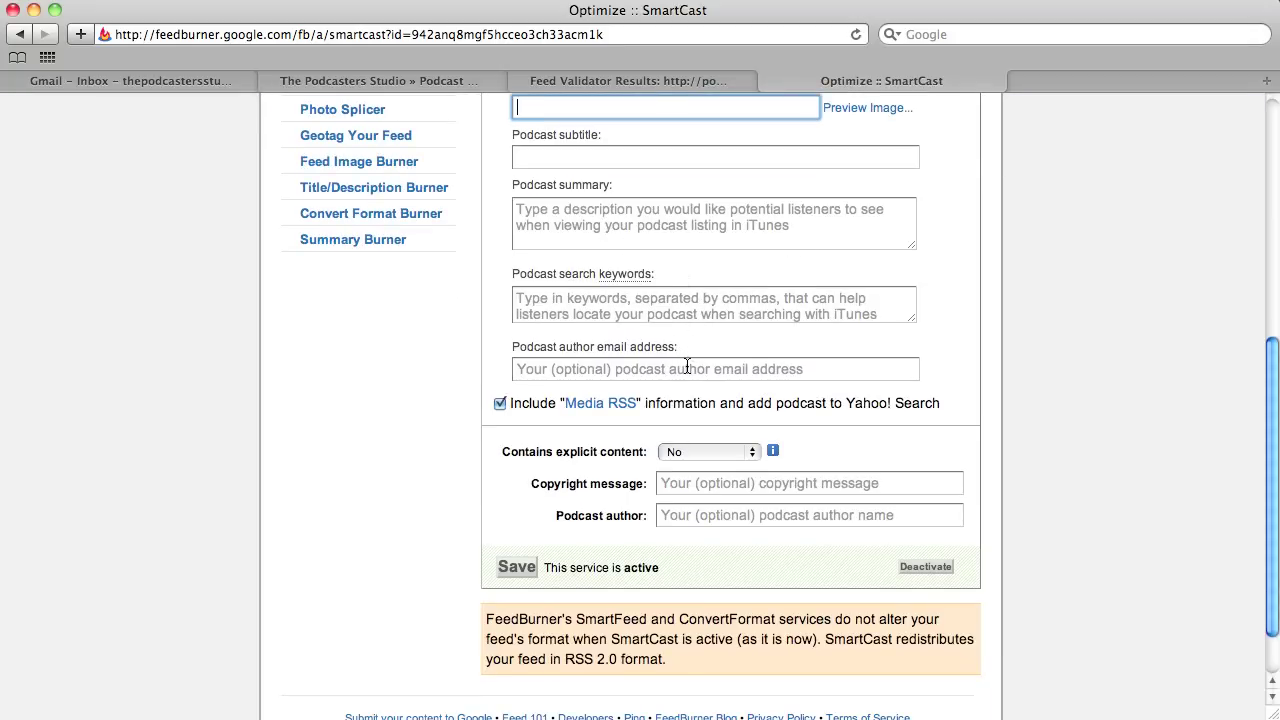
# Try the Yes setting for explicit content and set it back to No
pyautogui.click(753, 455)
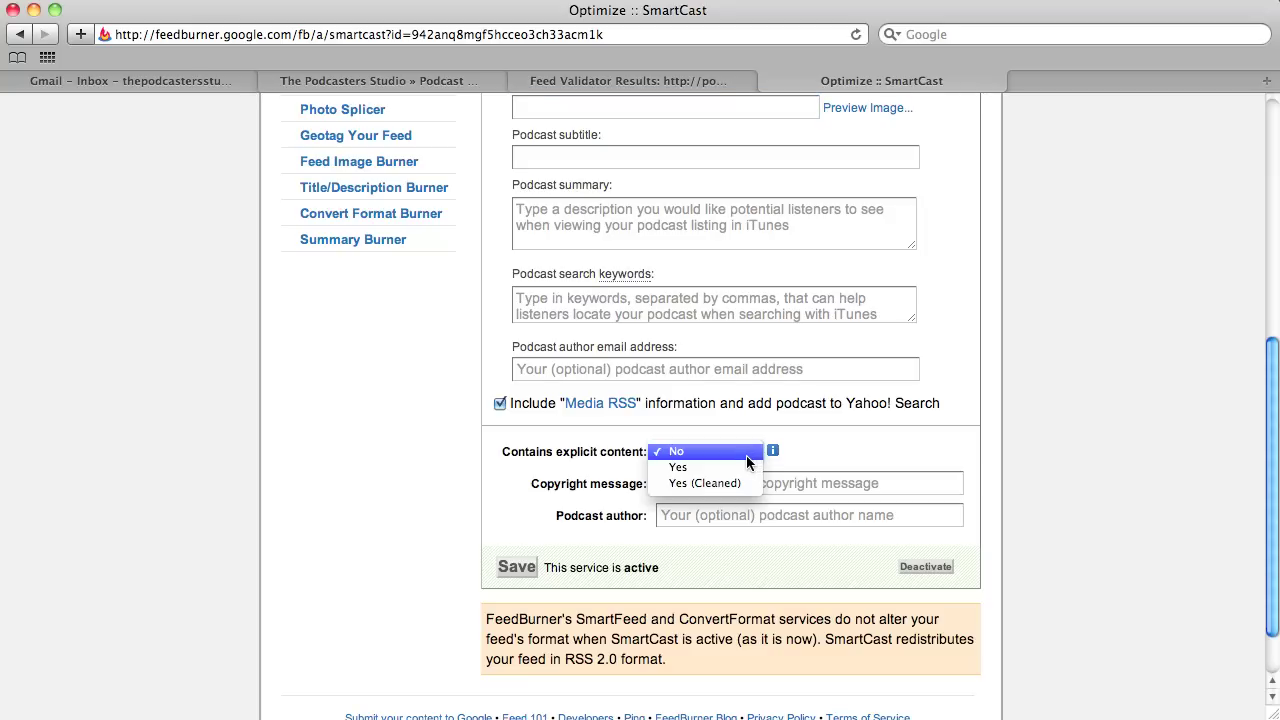
pyautogui.click(697, 468)
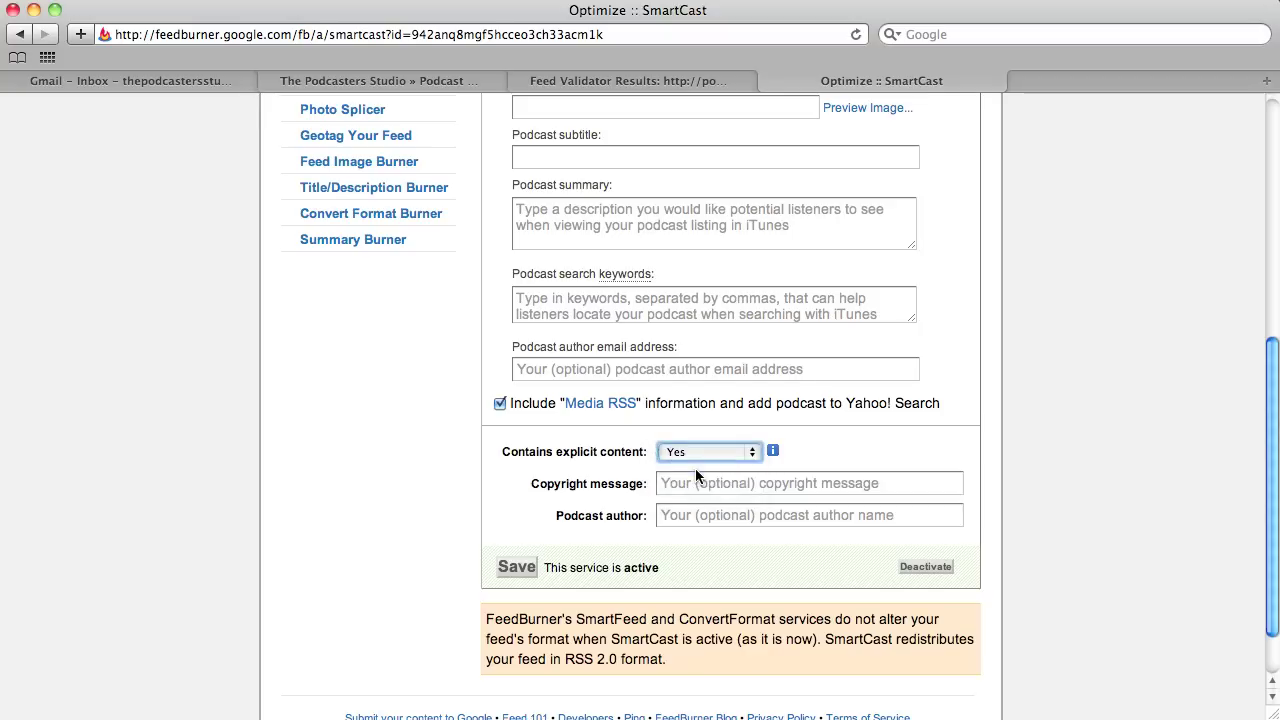
pyautogui.click(751, 453)
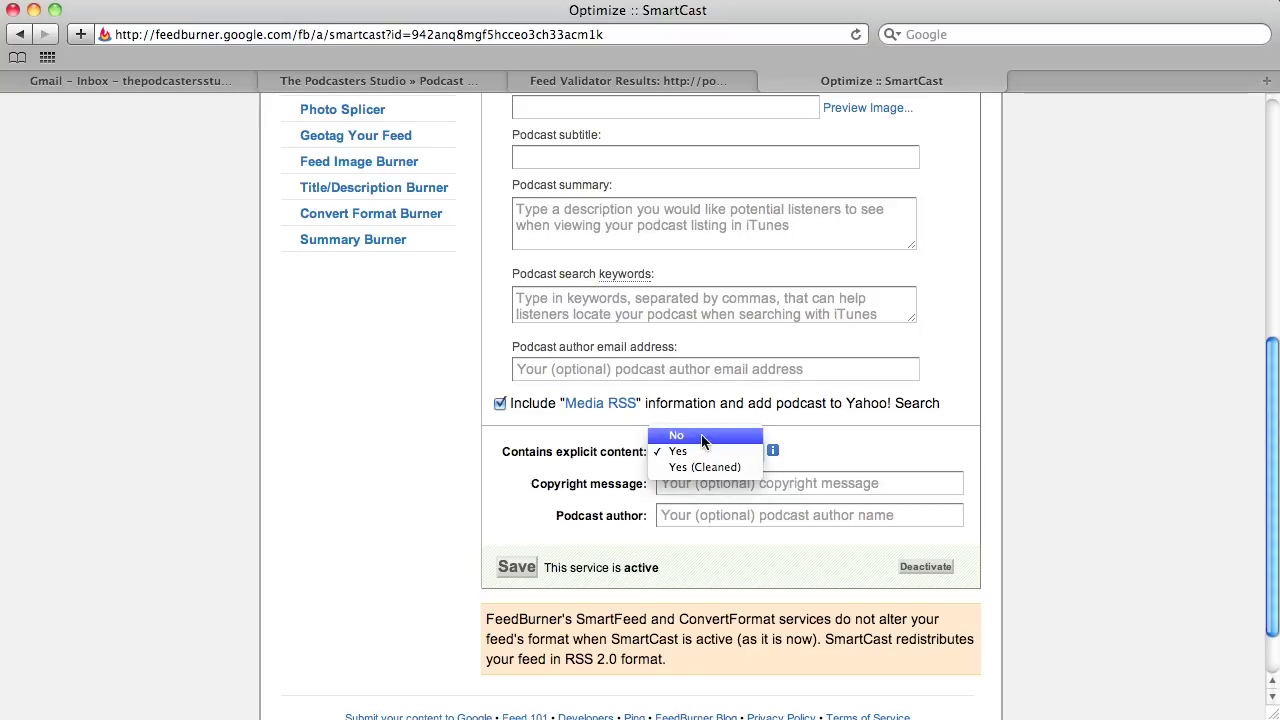
pyautogui.click(701, 434)
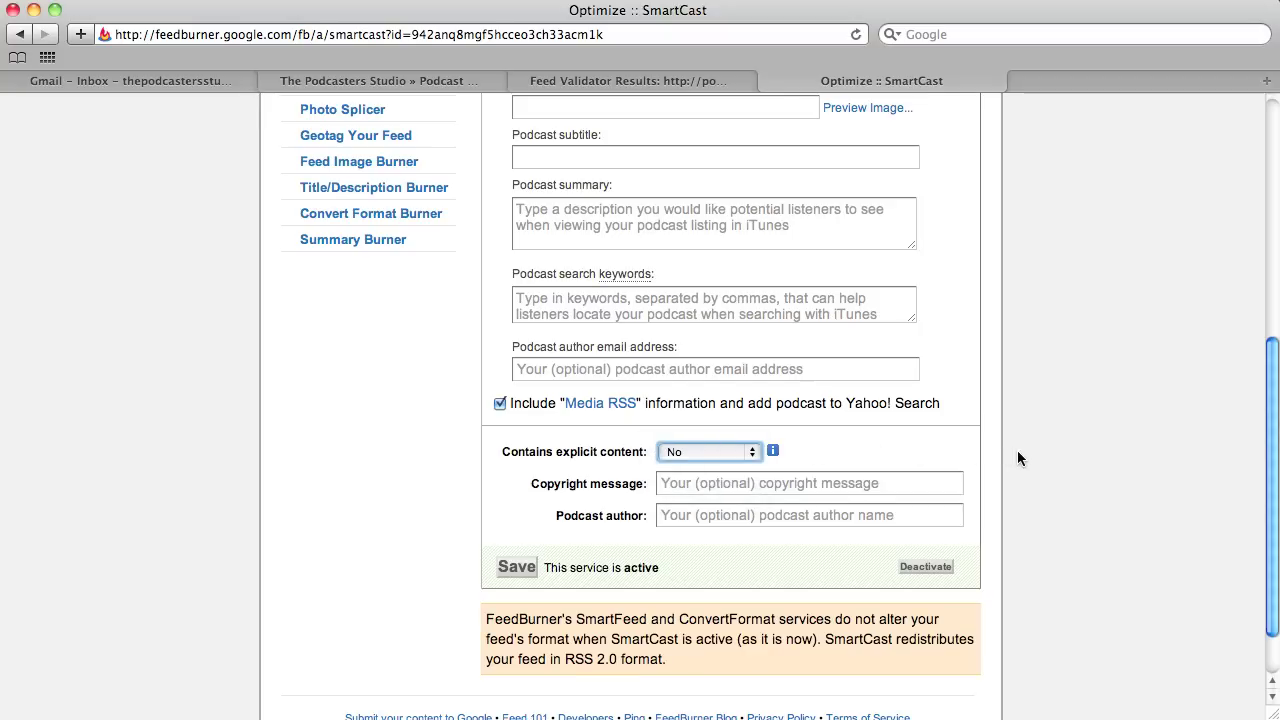
# Check the remaining SmartCast options and save the podcast settings for the feed
pyautogui.scroll(-3, 1018, 451)
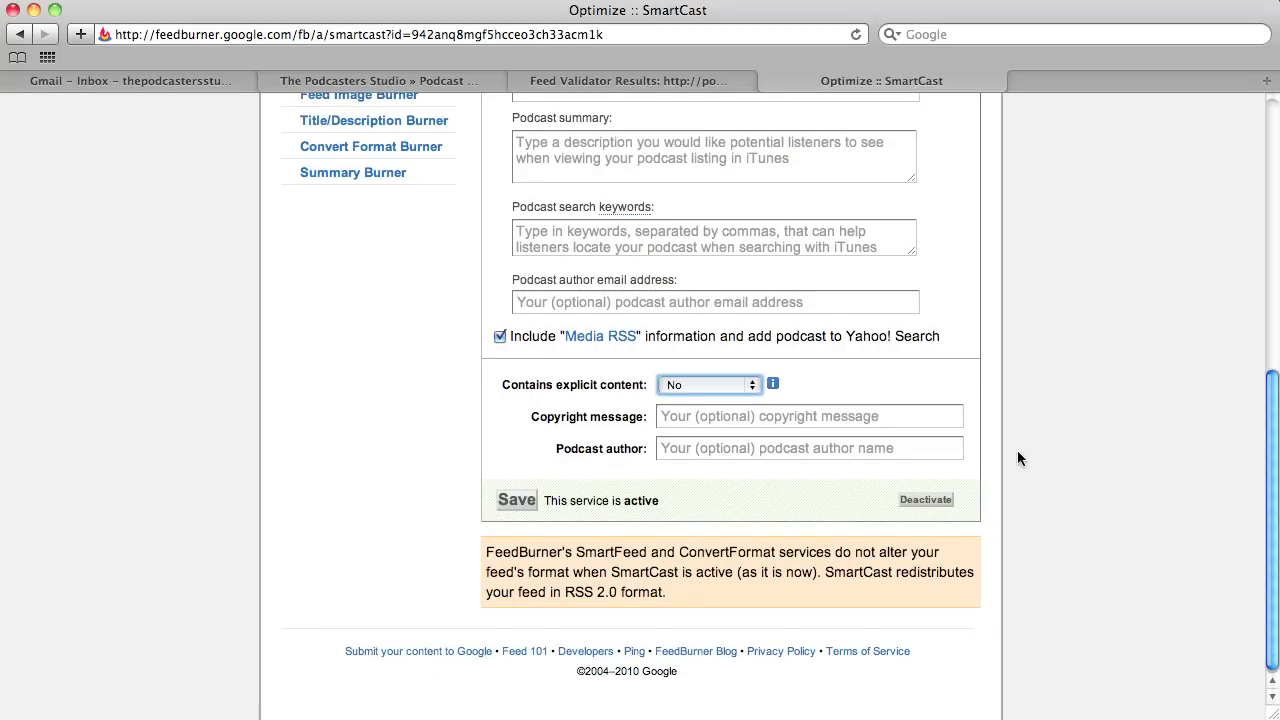
pyautogui.scroll(10, 1010, 420)
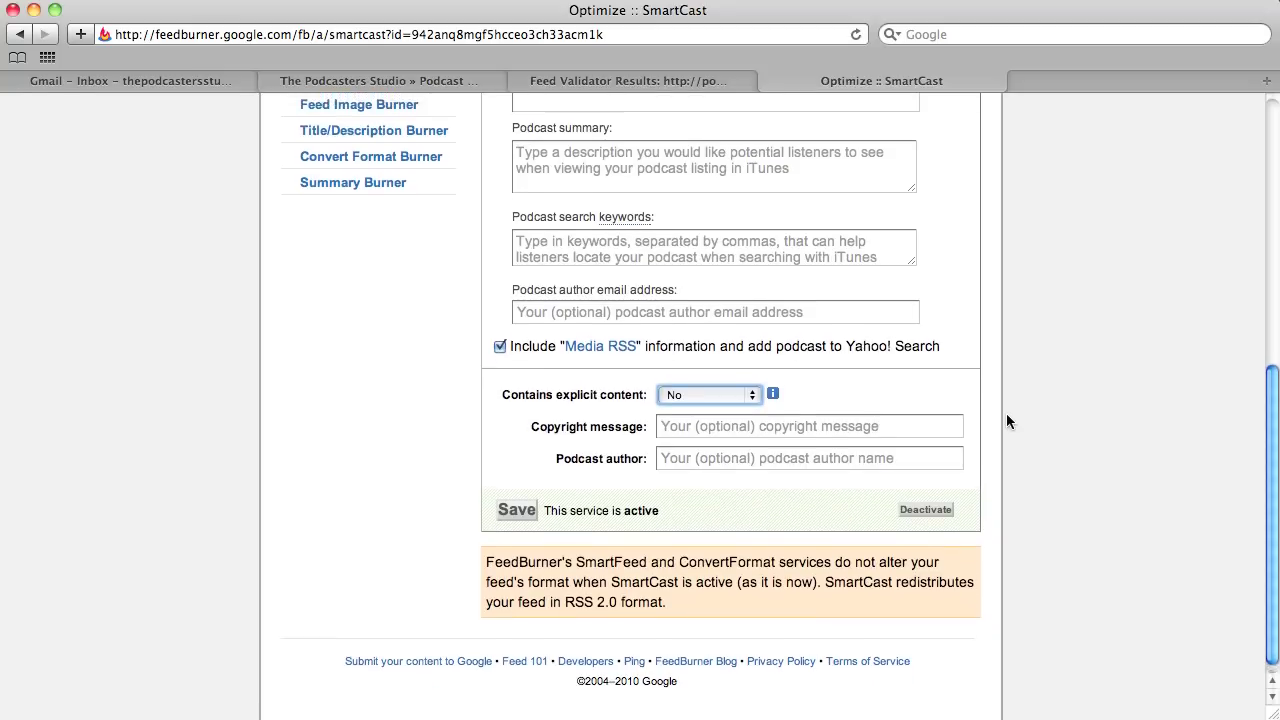
pyautogui.scroll(-10, 1006, 413)
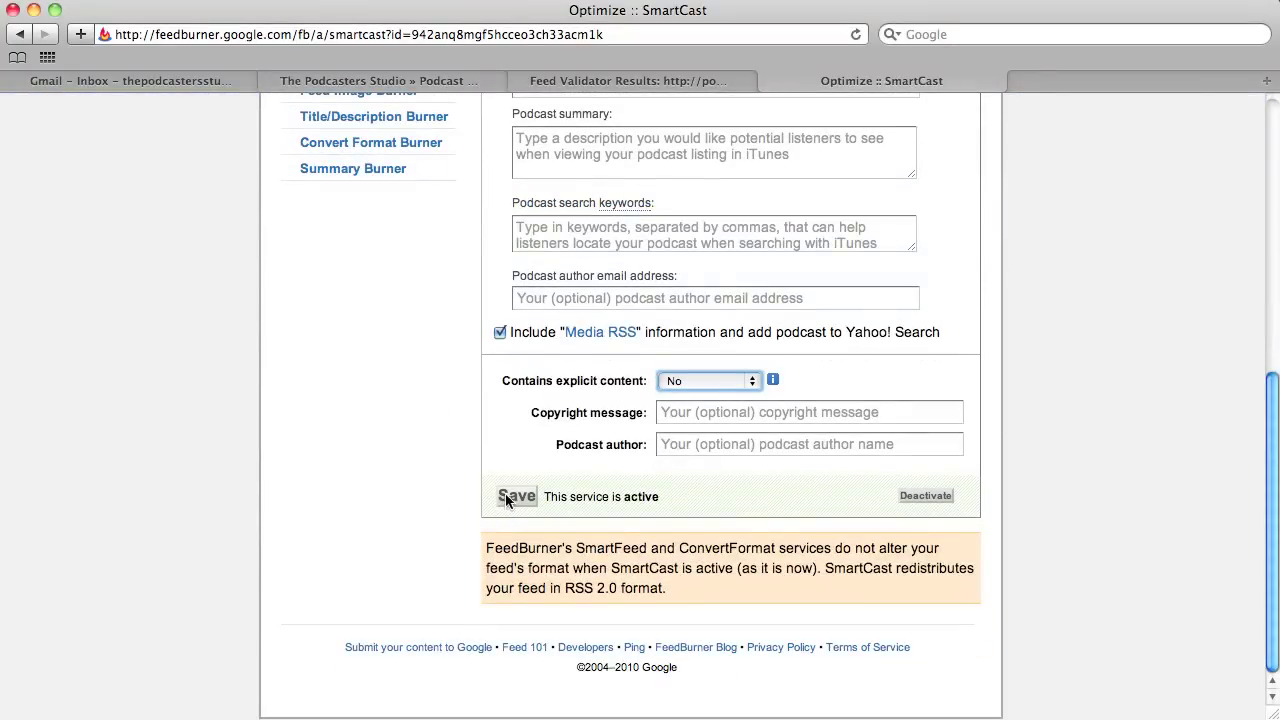
pyautogui.click(516, 497)
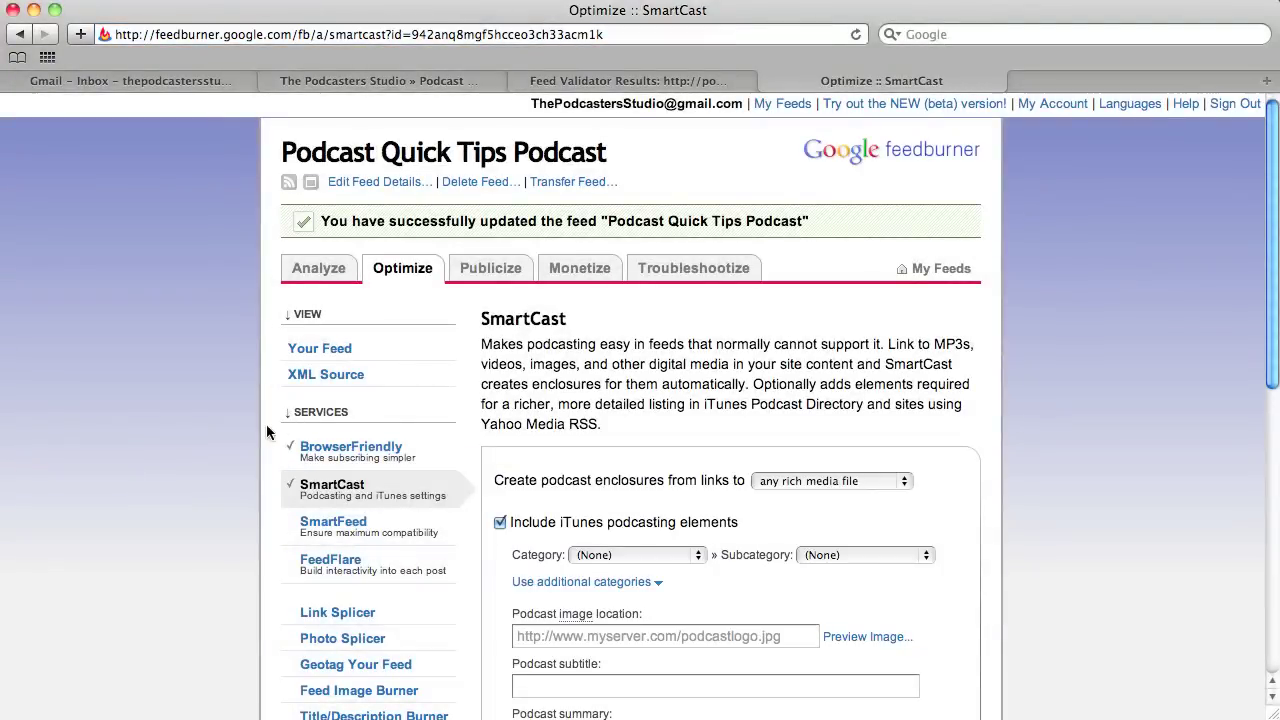
# Open the feed's Email Subscriptions service among the publicizing services and review its description and activation option
pyautogui.scroll(-2, 1035, 395)
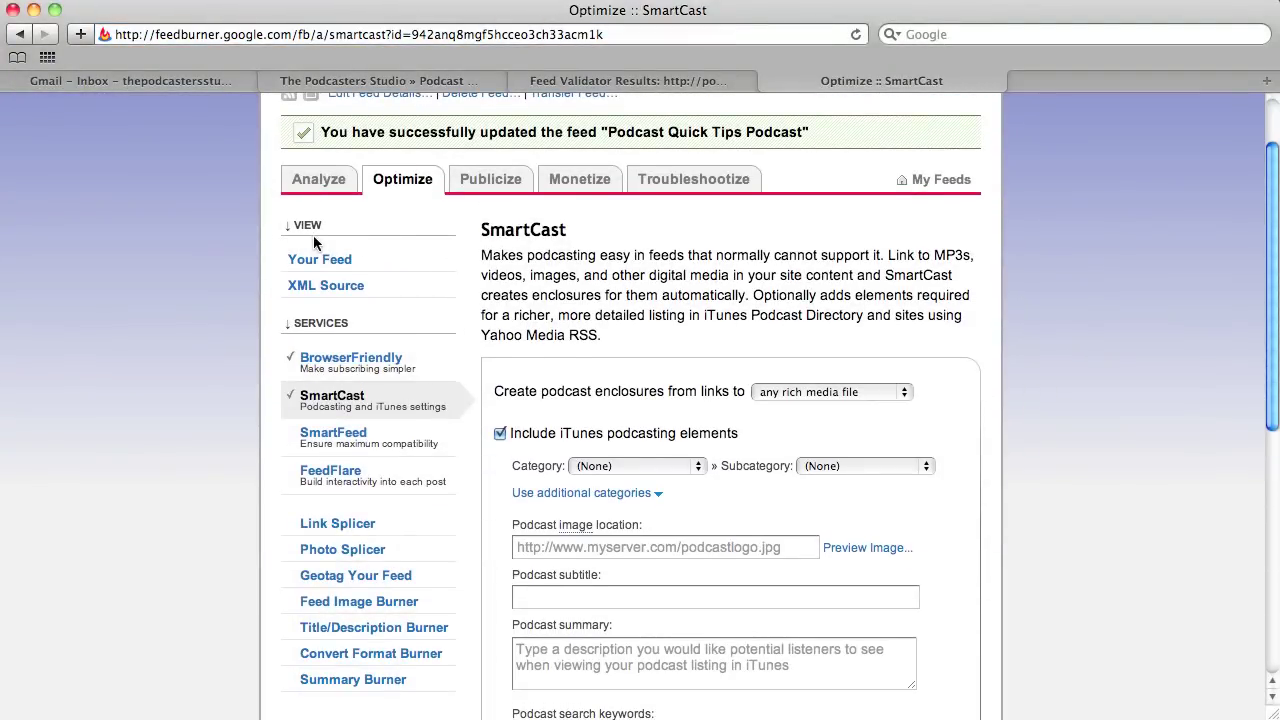
pyautogui.scroll(2, 1069, 322)
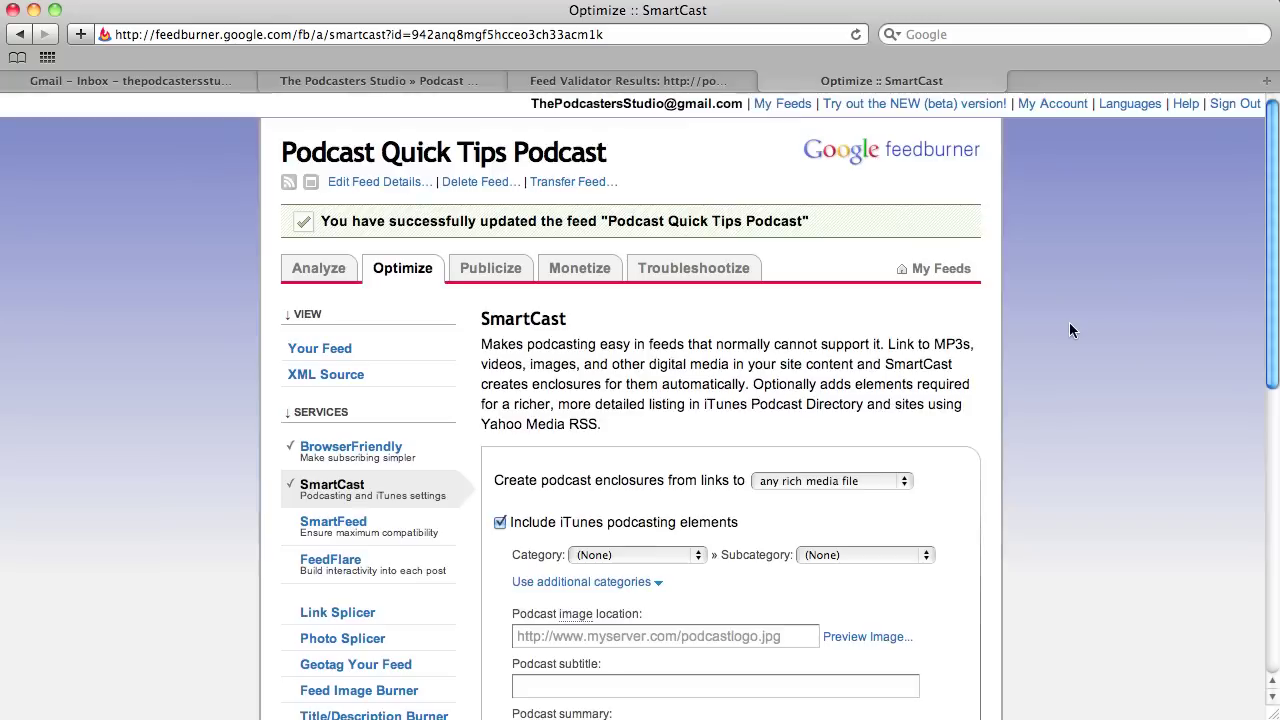
pyautogui.click(491, 270)
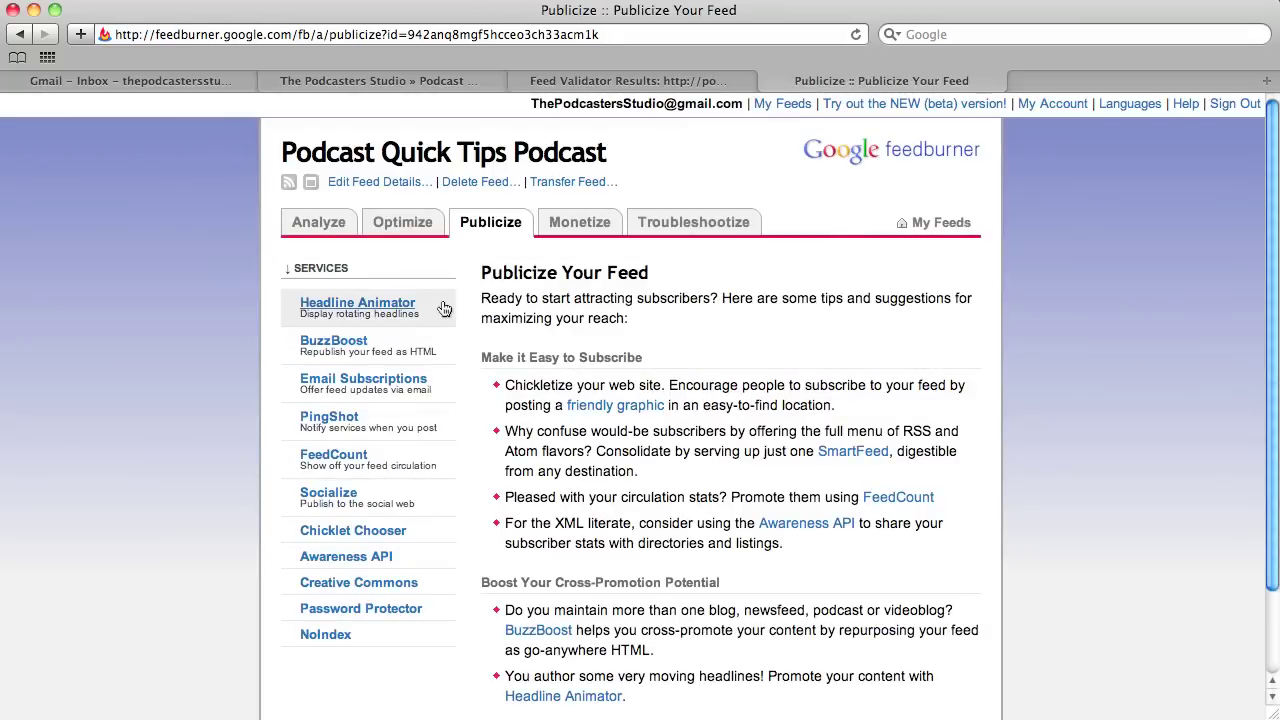
pyautogui.click(335, 385)
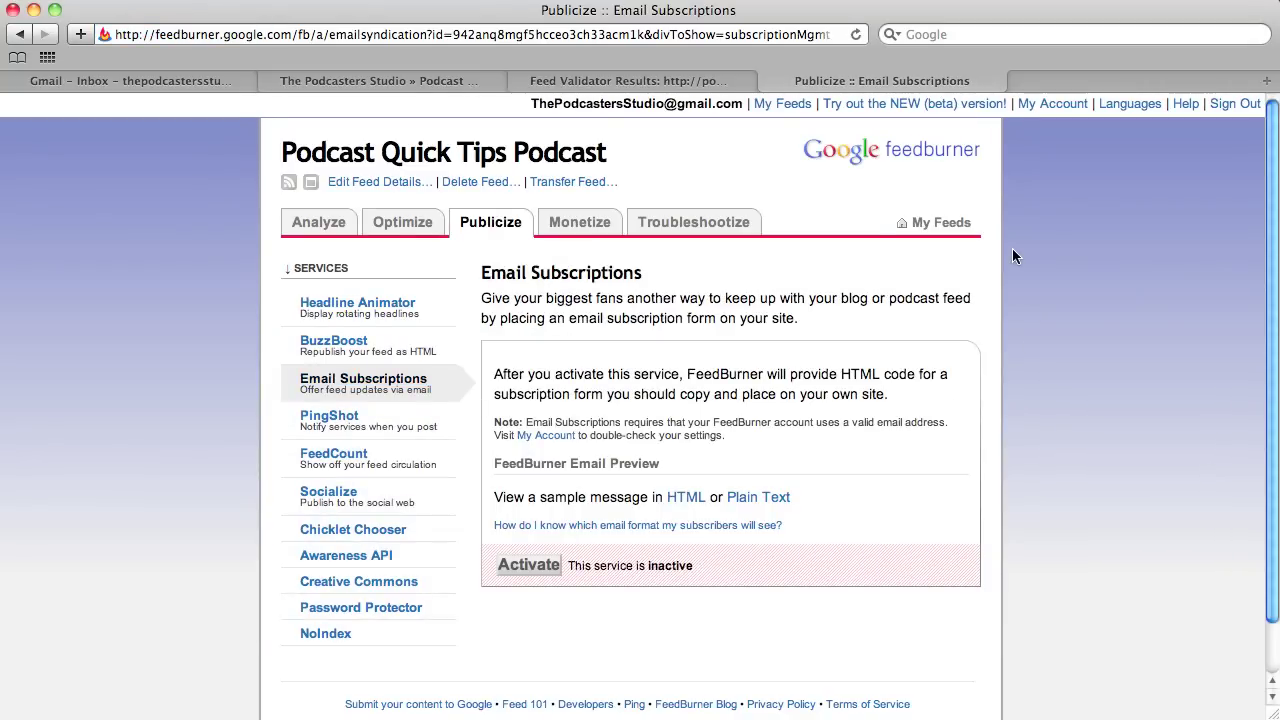
pyautogui.scroll(-2, 1012, 256)
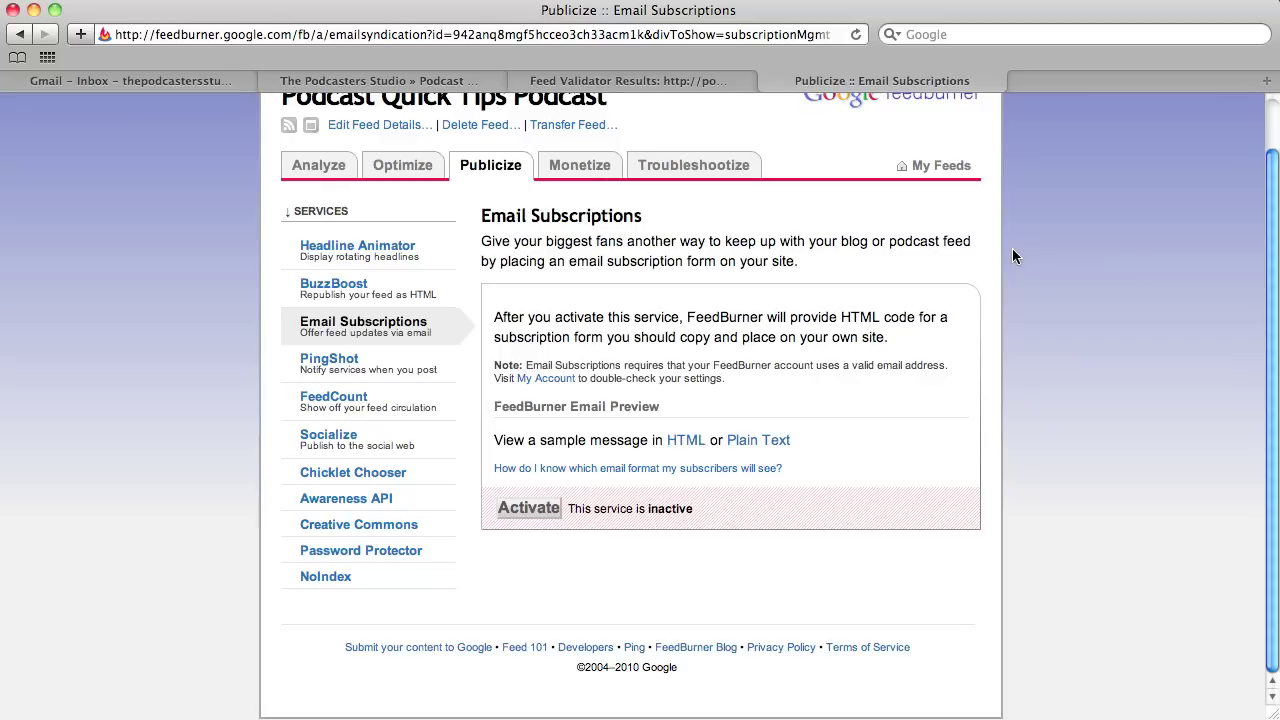
pyautogui.scroll(2, 1012, 256)
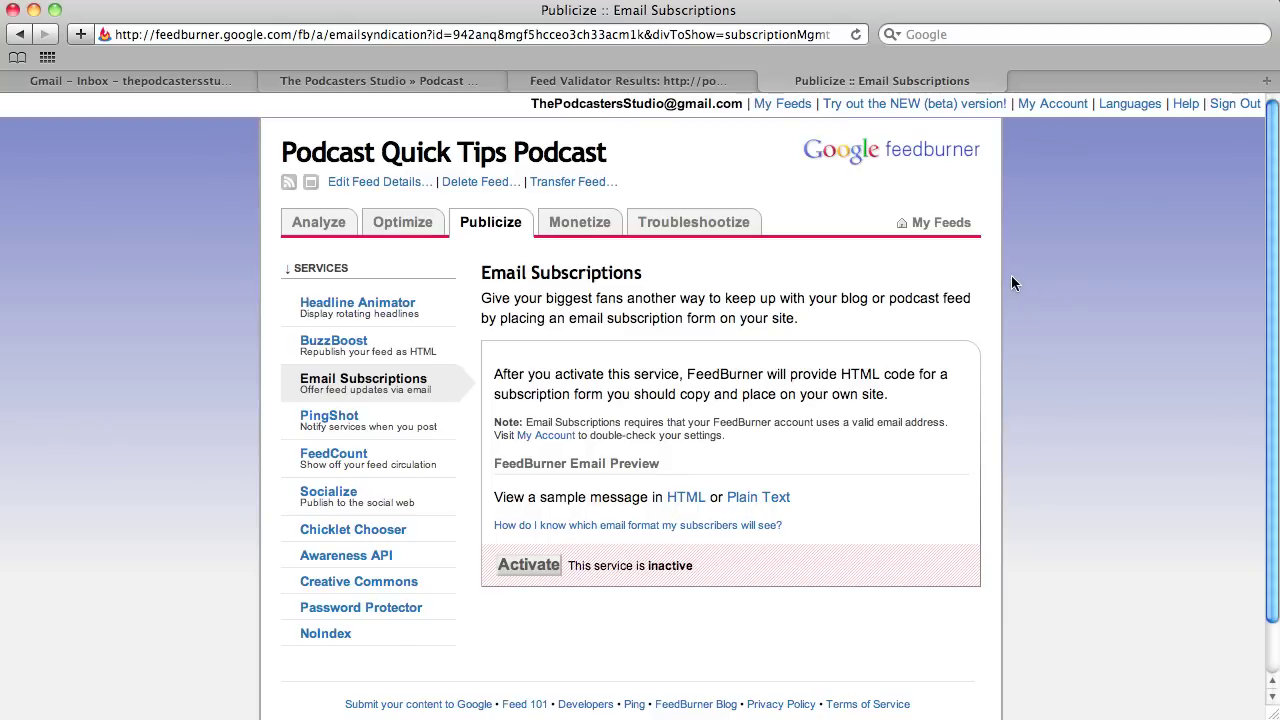
pyautogui.scroll(-1, 1020, 290)
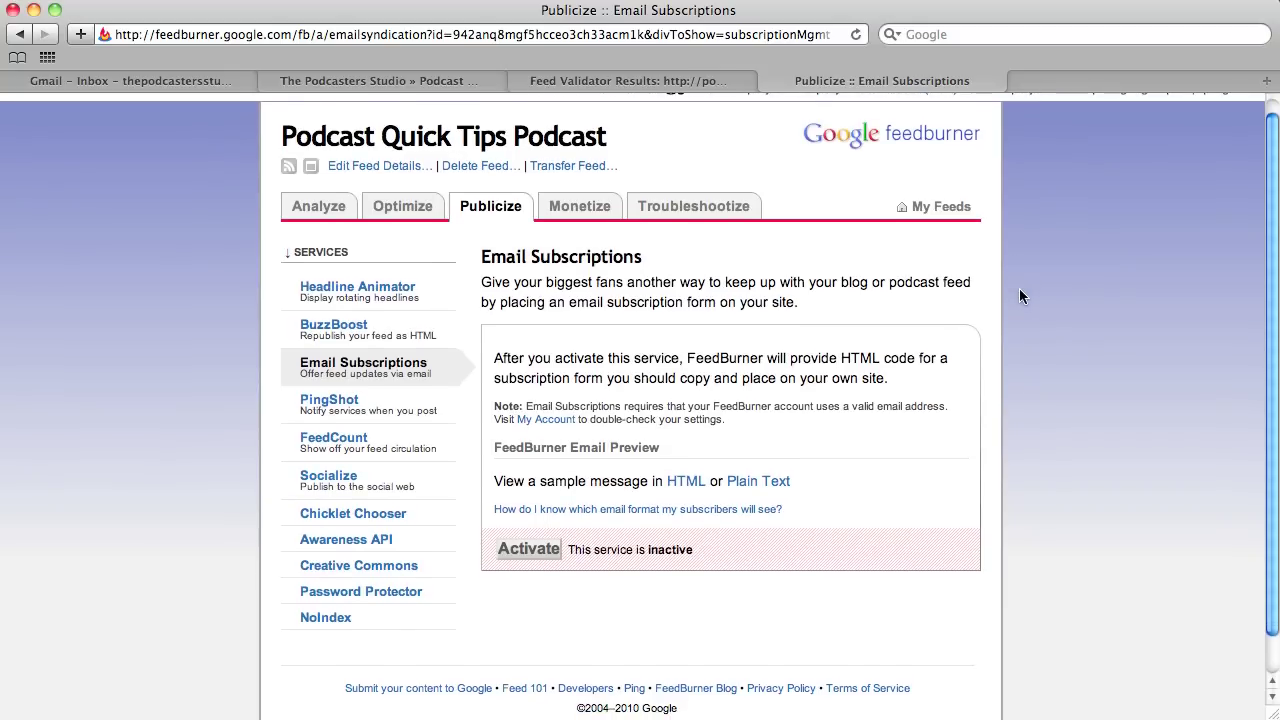
pyautogui.scroll(1, 1020, 290)
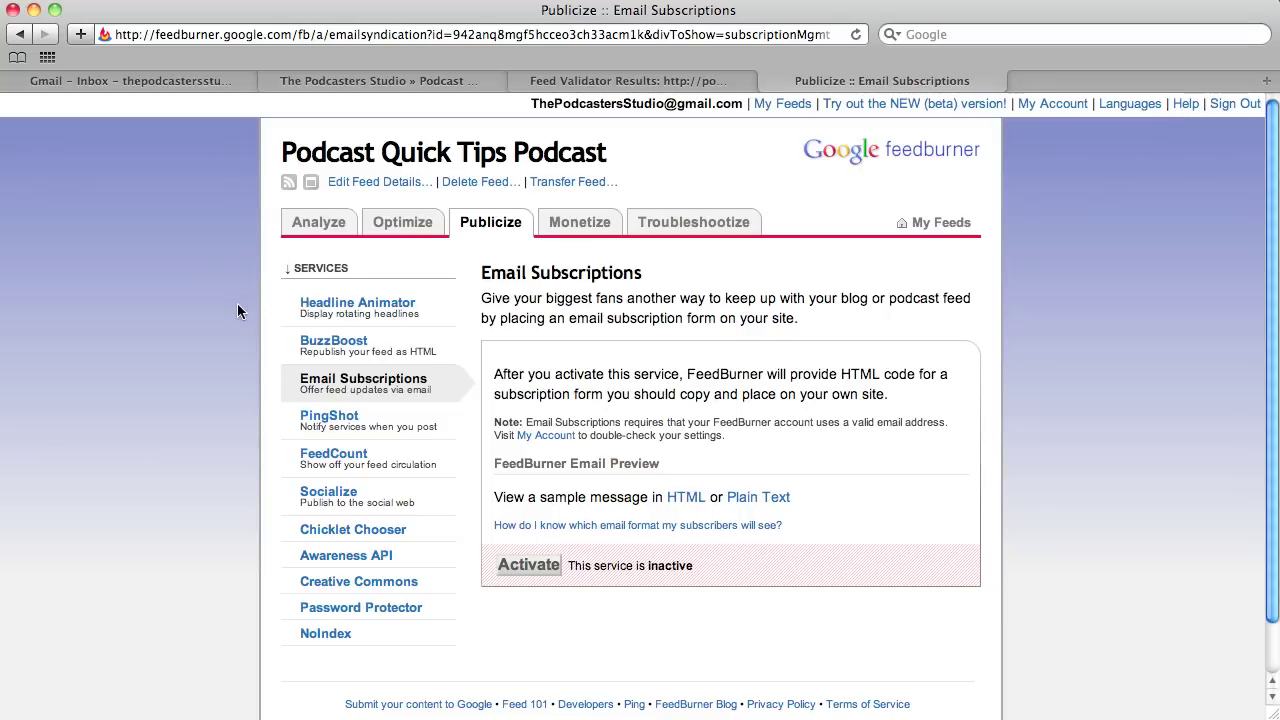
pyautogui.scroll(-1, 240, 310)
pyautogui.scroll(1, 242, 330)
# Open the feed details for editing and examine the original feed URL and the FeedBurner feed address
pyautogui.click(378, 183)
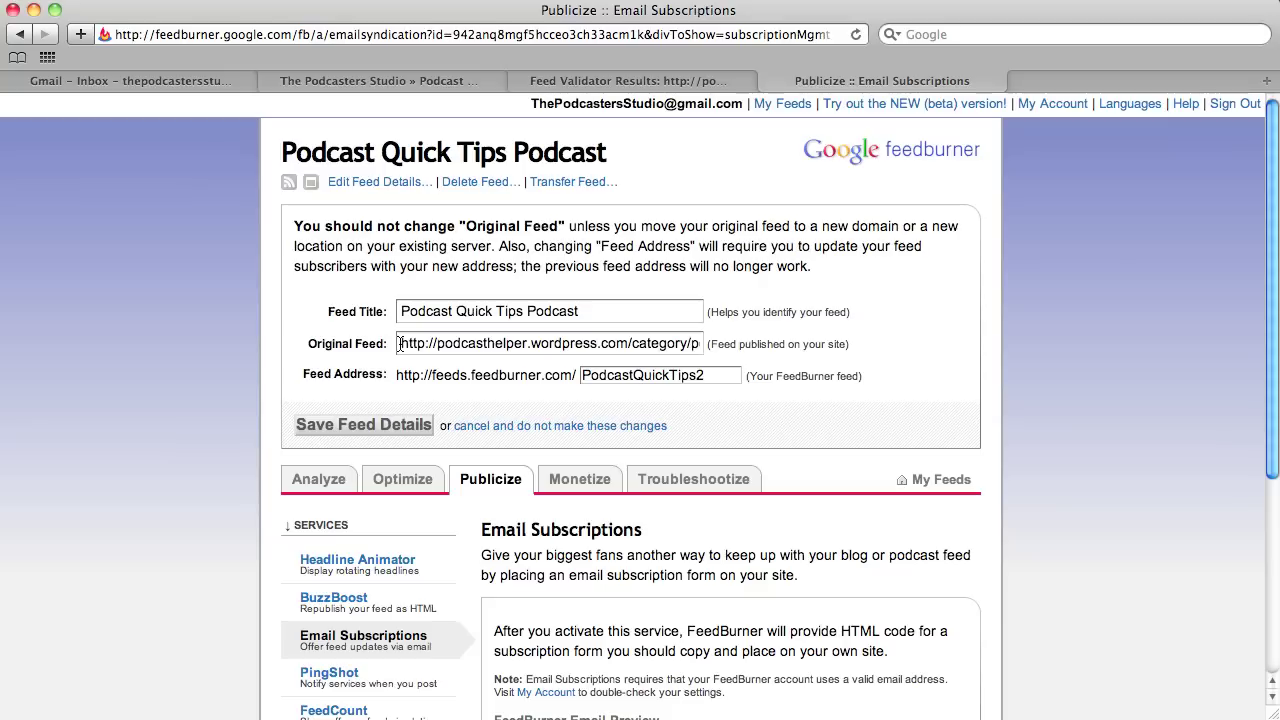
pyautogui.moveTo(400, 343); pyautogui.dragTo(707, 345)
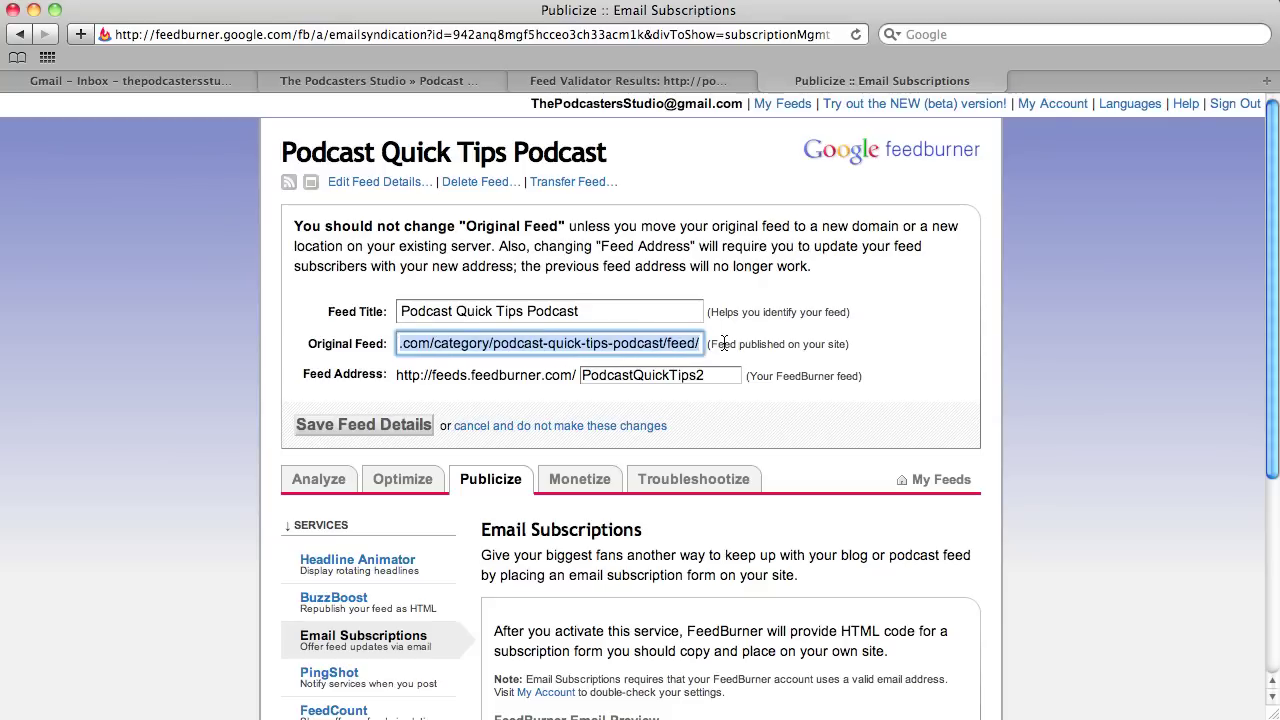
pyautogui.click(663, 344)
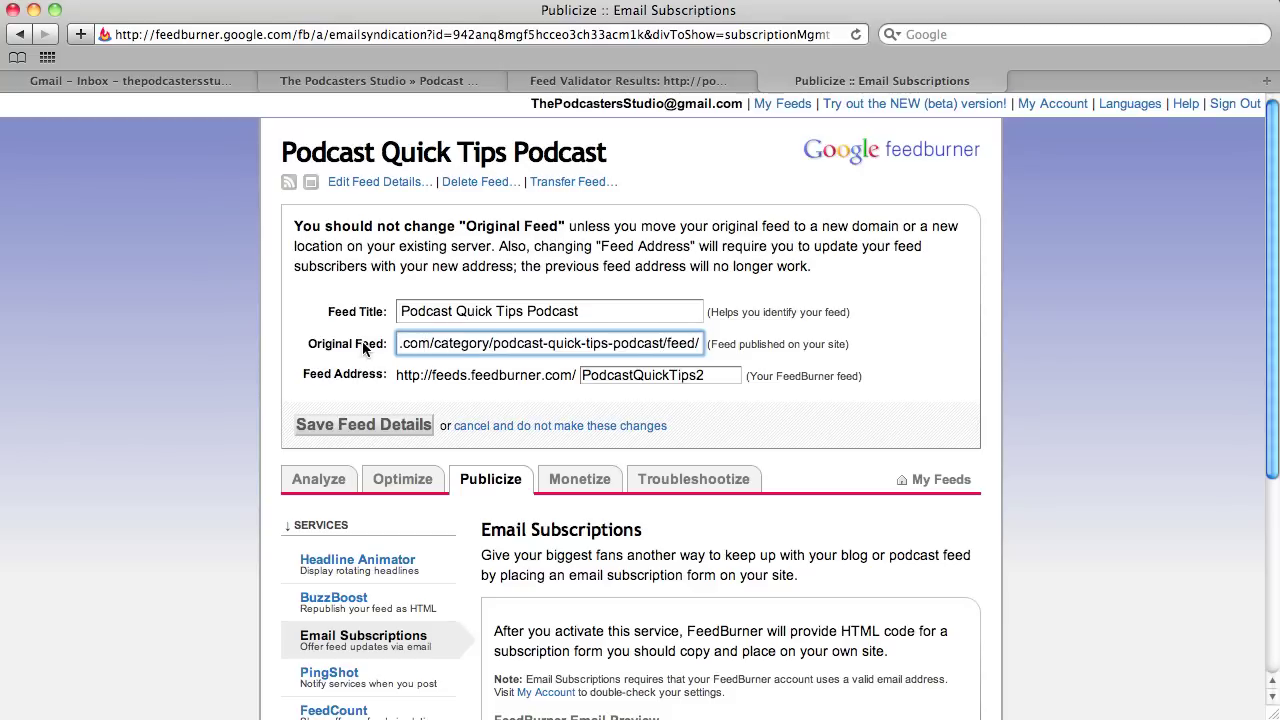
pyautogui.moveTo(396, 375); pyautogui.dragTo(472, 378)
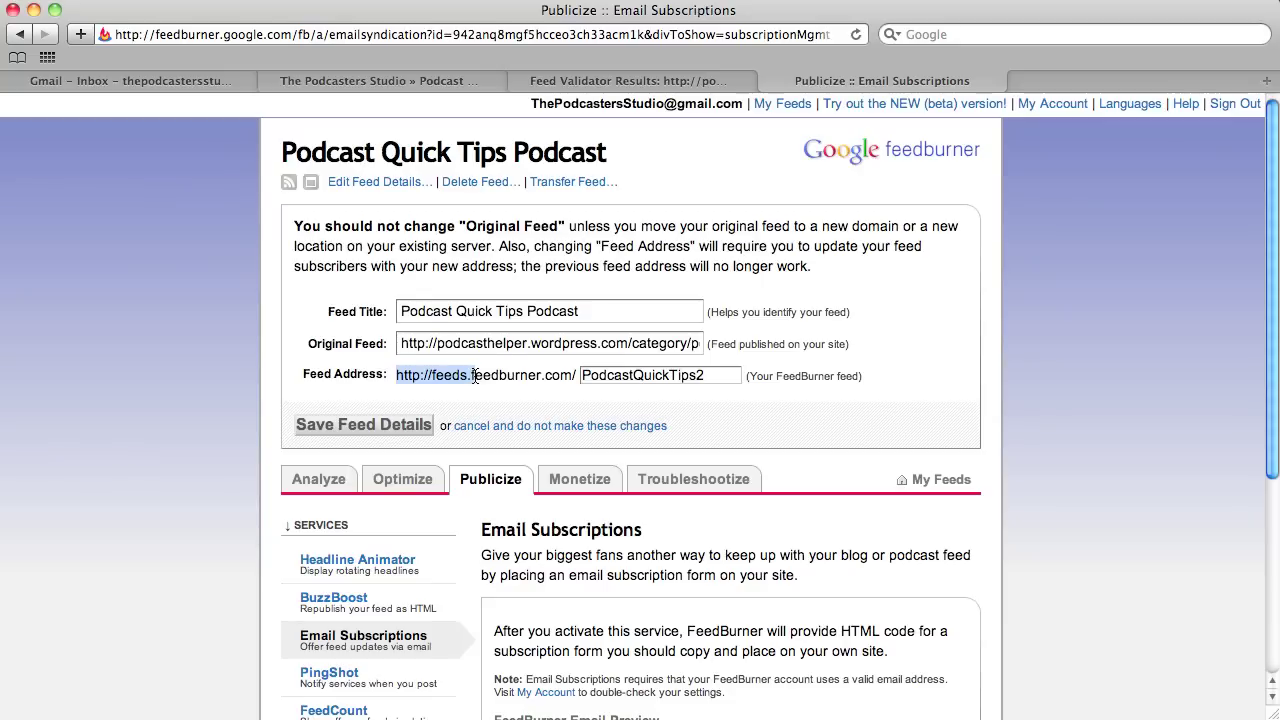
pyautogui.moveTo(473, 377); pyautogui.dragTo(583, 380)
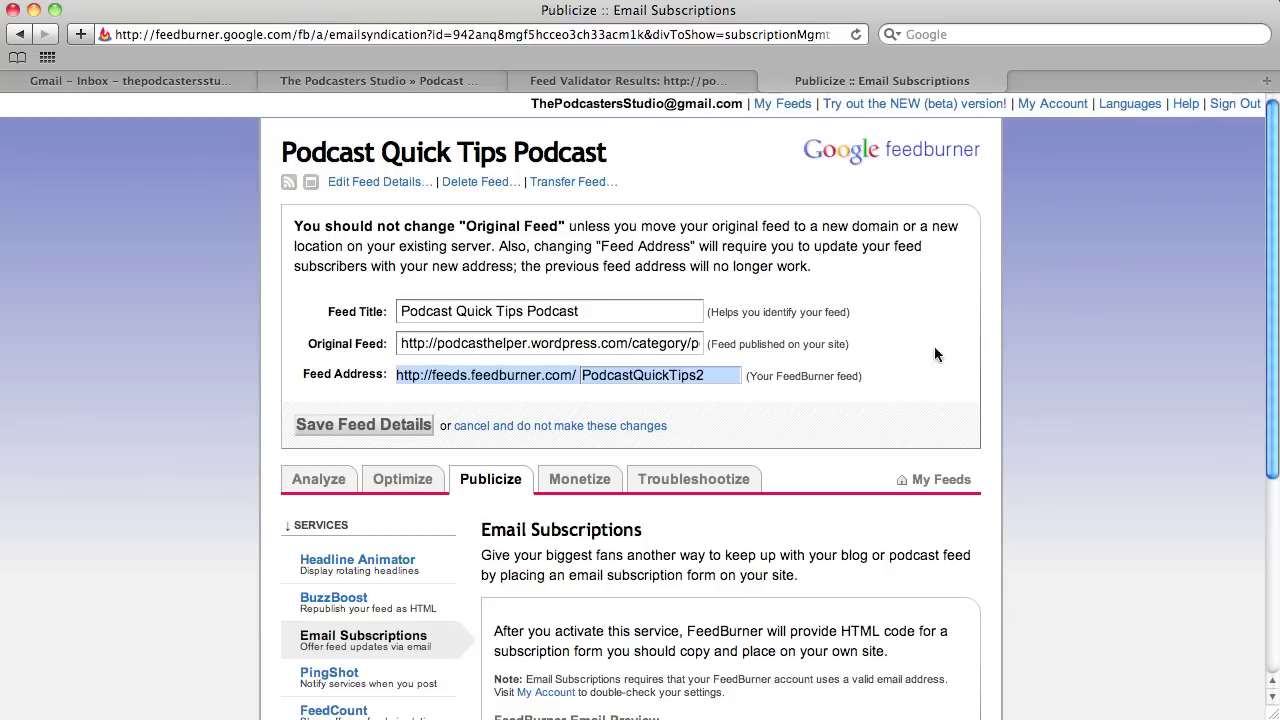
# Check the Feed Validator results again and review the FeedBurner feed details and Email Subscriptions service for the podcast feed
pyautogui.click(645, 81)
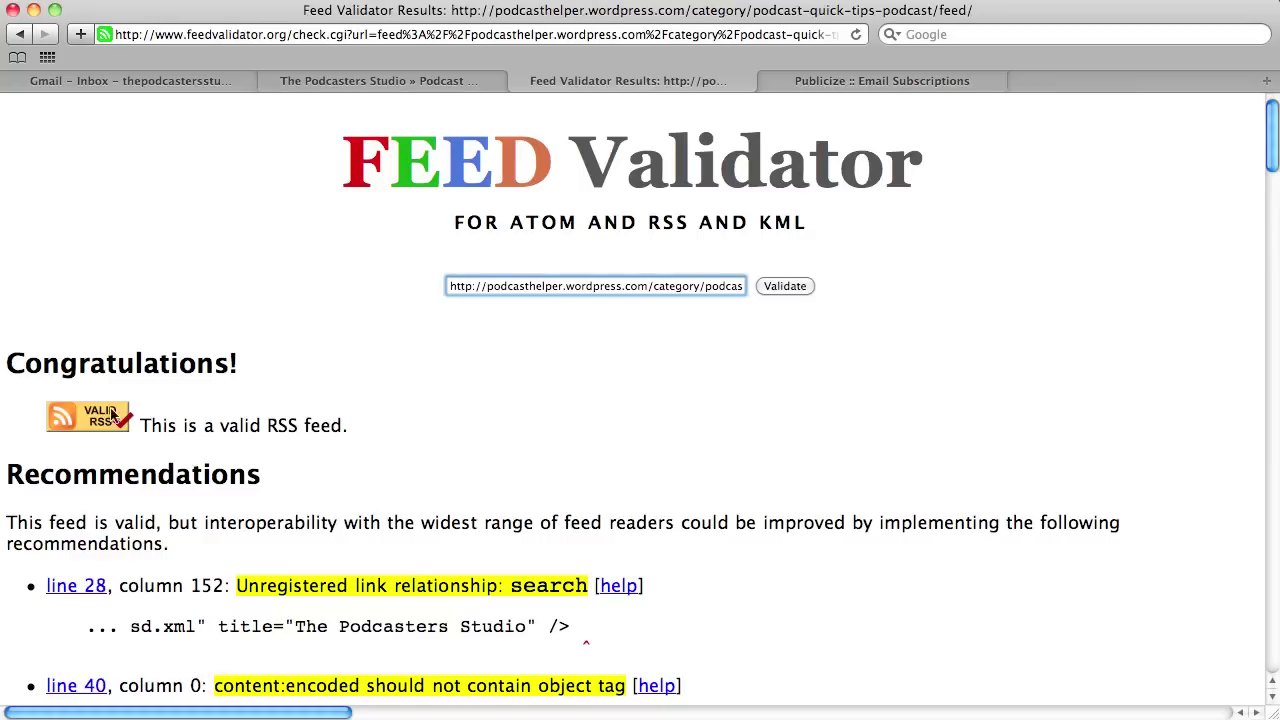
pyautogui.click(888, 80)
pyautogui.scroll(-5, 1042, 347)
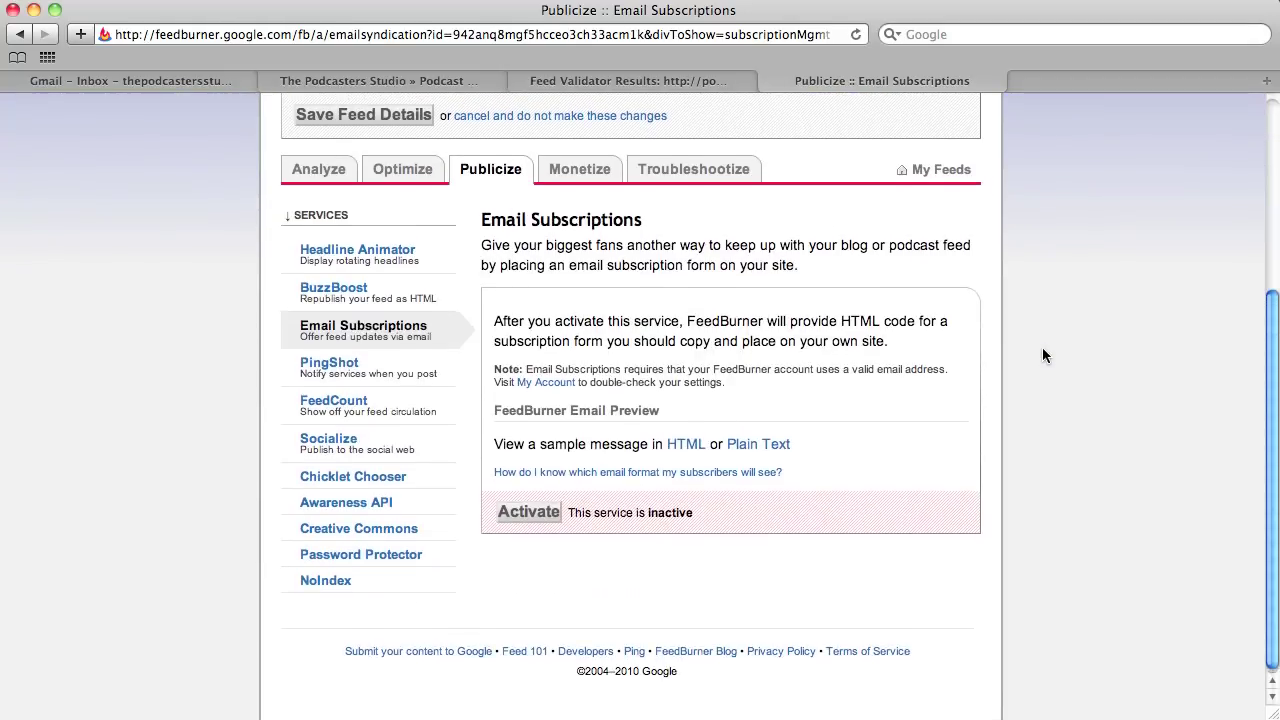
pyautogui.scroll(3, 1043, 349)
pyautogui.scroll(-3, 1042, 355)
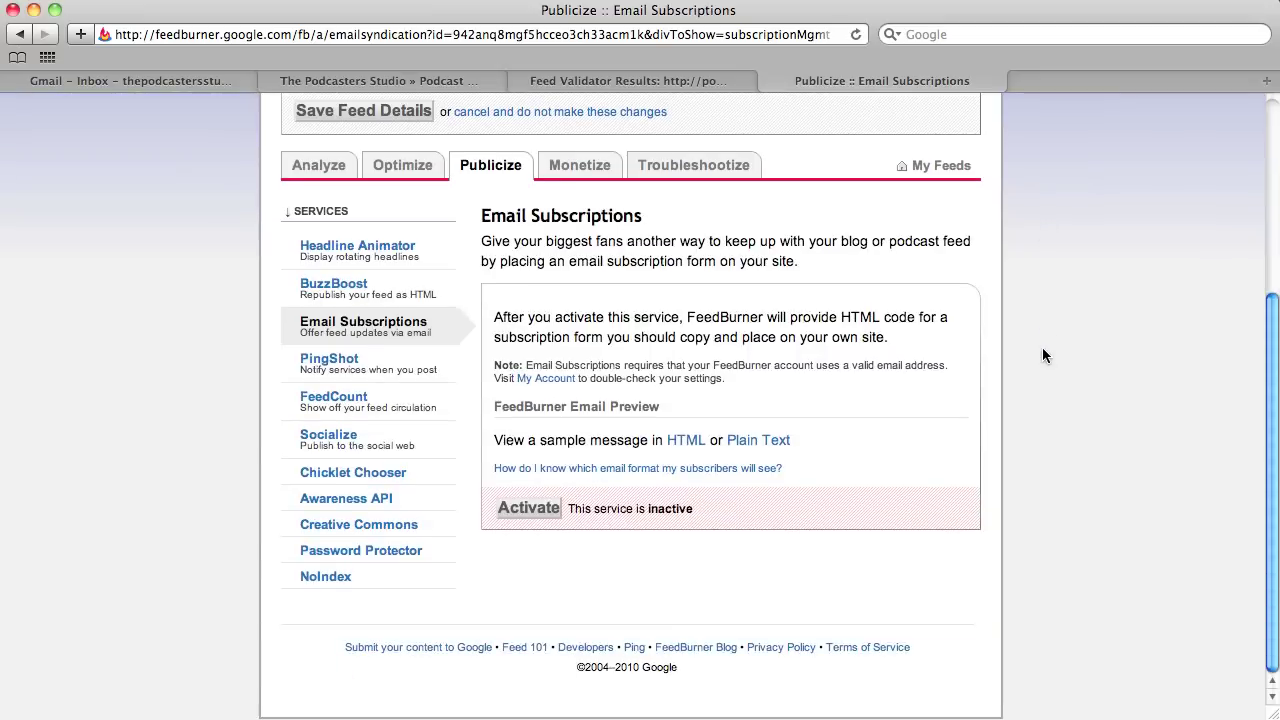
pyautogui.scroll(4, 1042, 355)
pyautogui.scroll(1, 1043, 355)
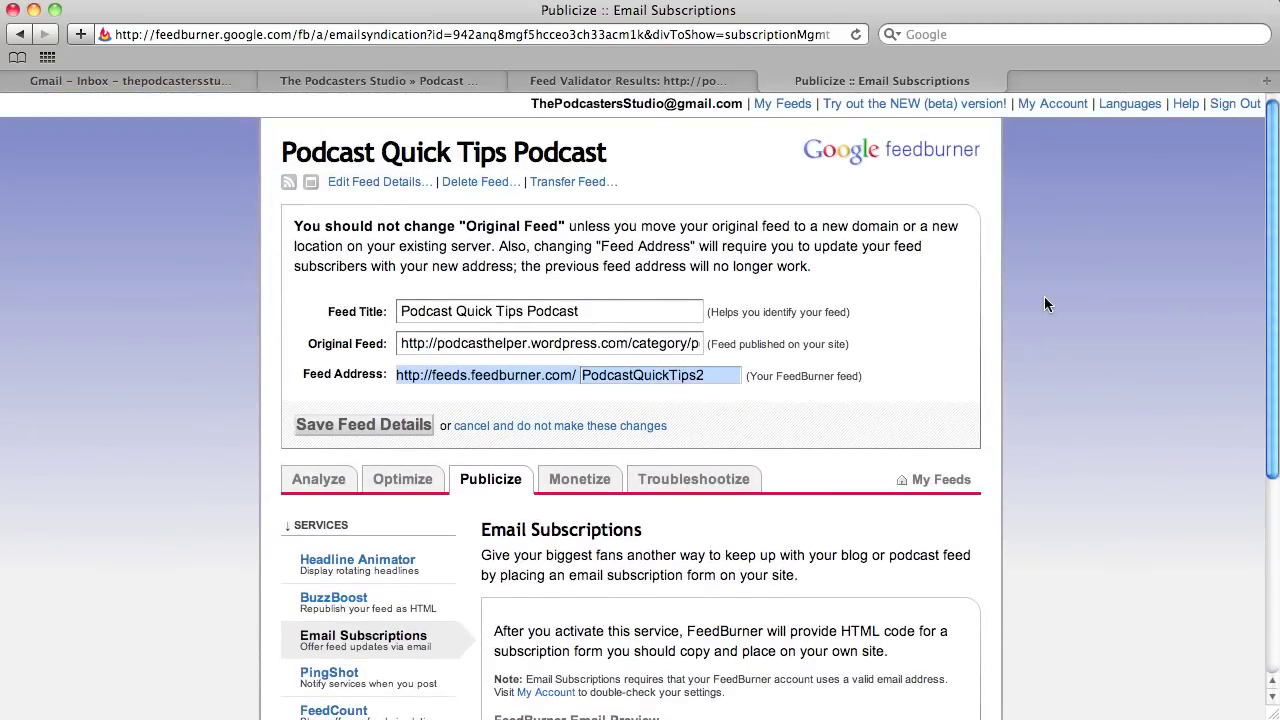
pyautogui.click(298, 323)
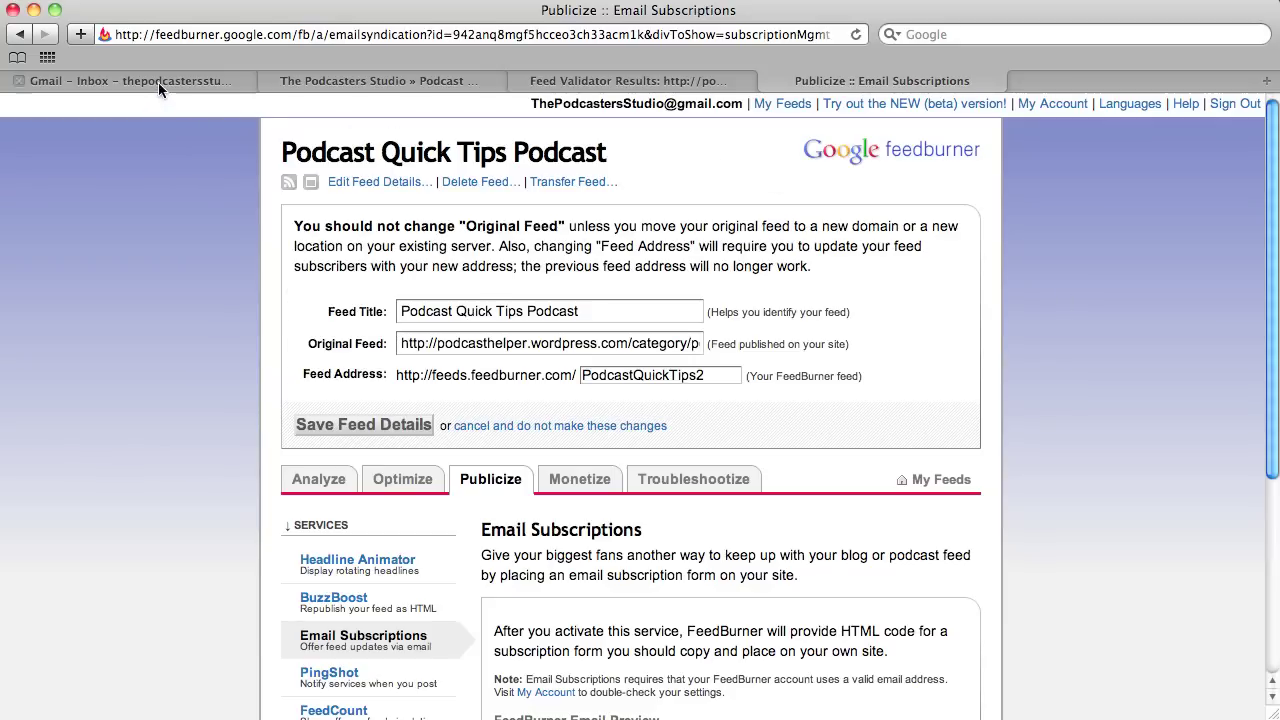
# Open The Podcasters Studio blog from its feed page and view the Podcast Quick Tips Podcast category archive
pyautogui.click(385, 86)
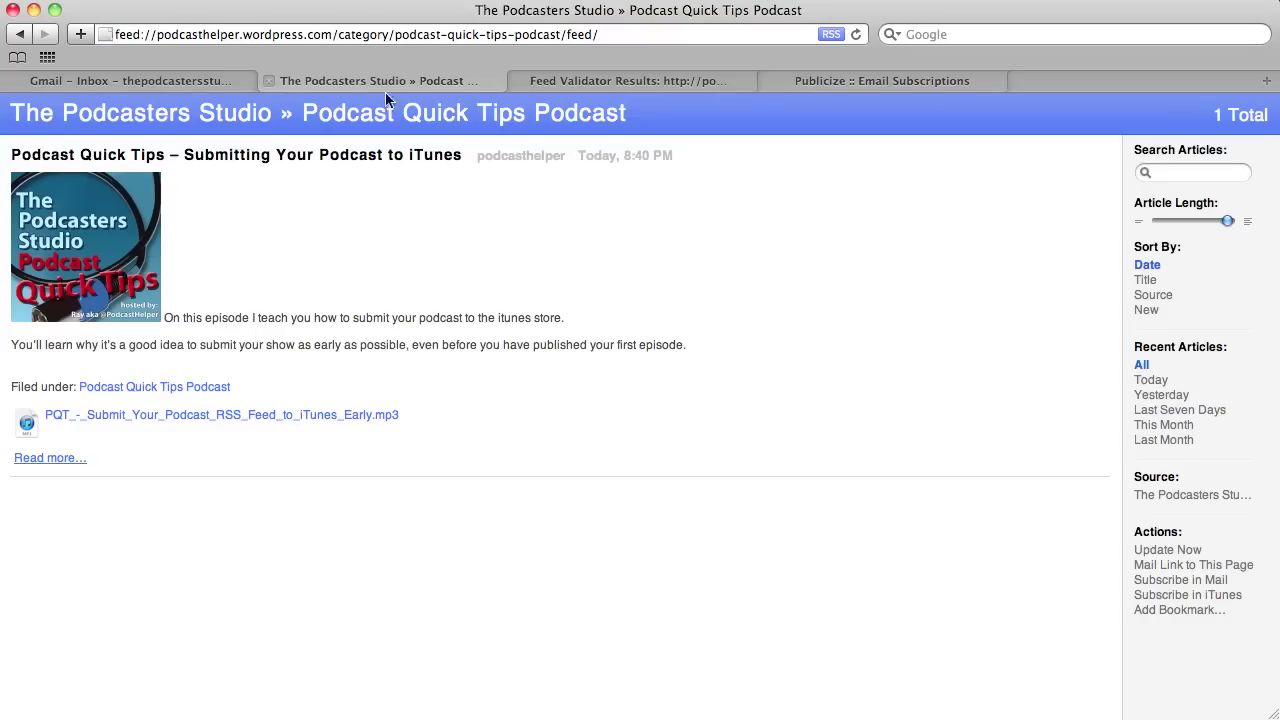
pyautogui.click(240, 115)
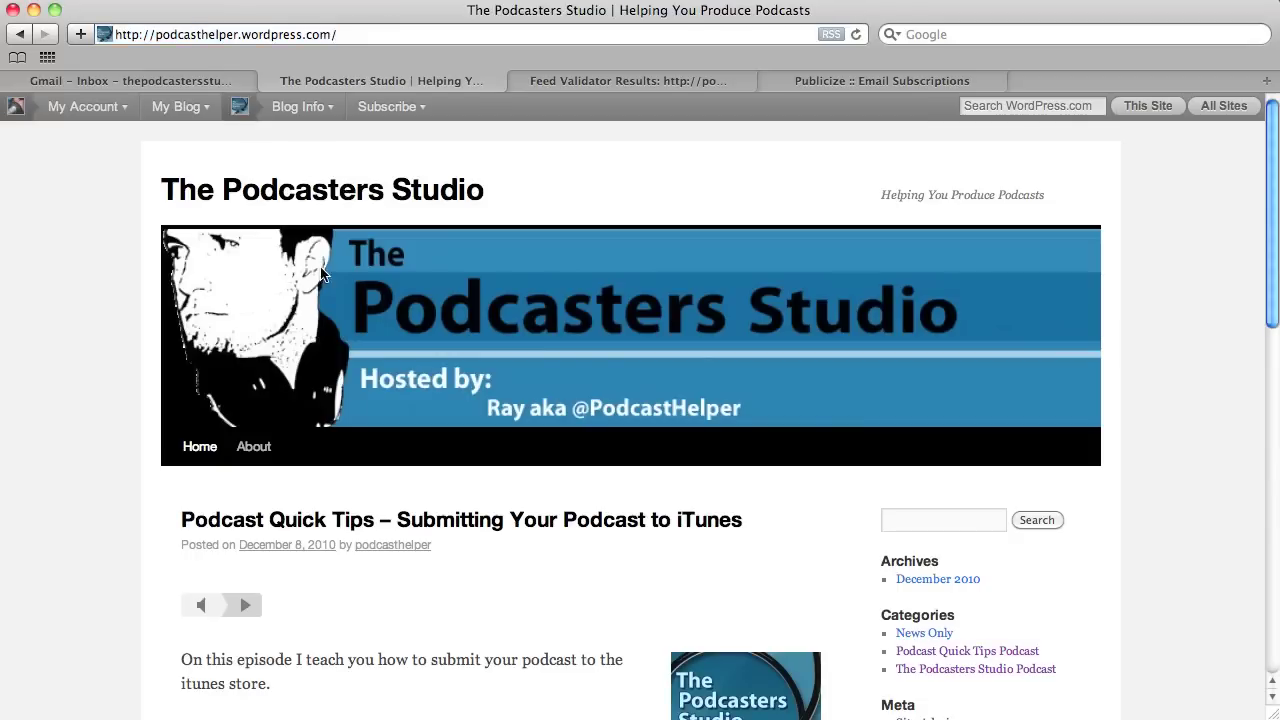
pyautogui.scroll(-4, 146, 416)
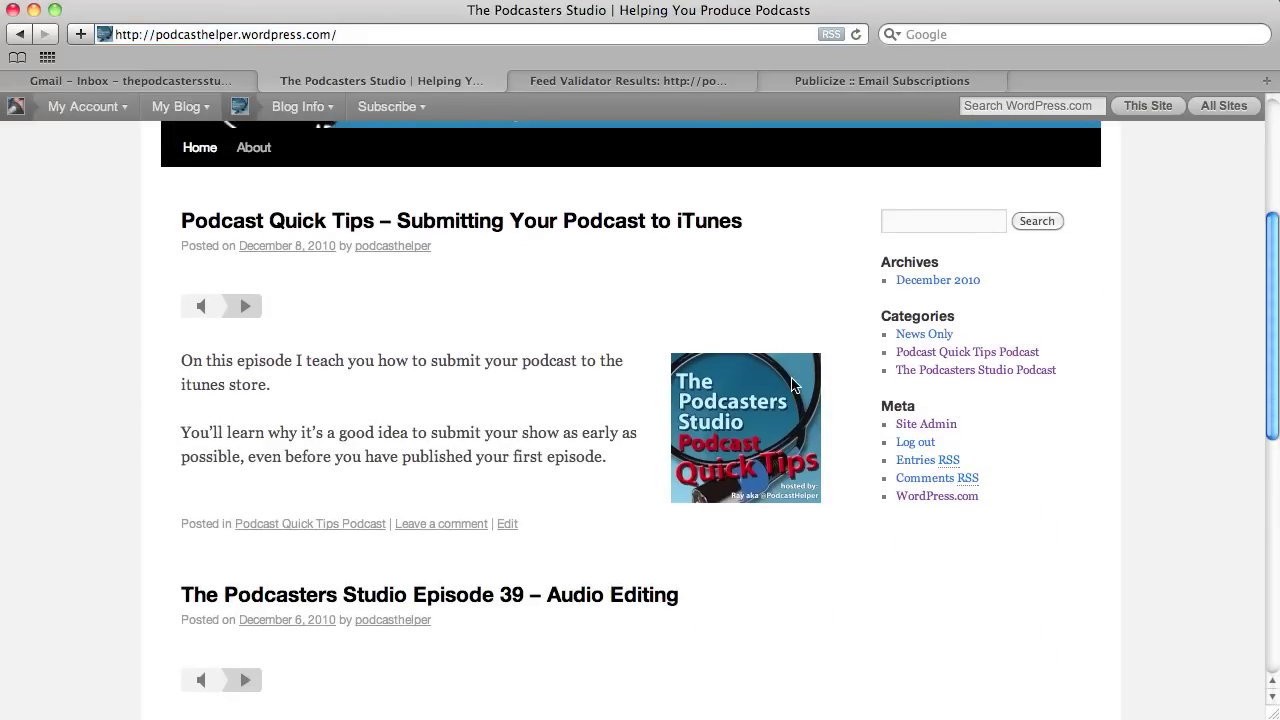
pyautogui.click(953, 353)
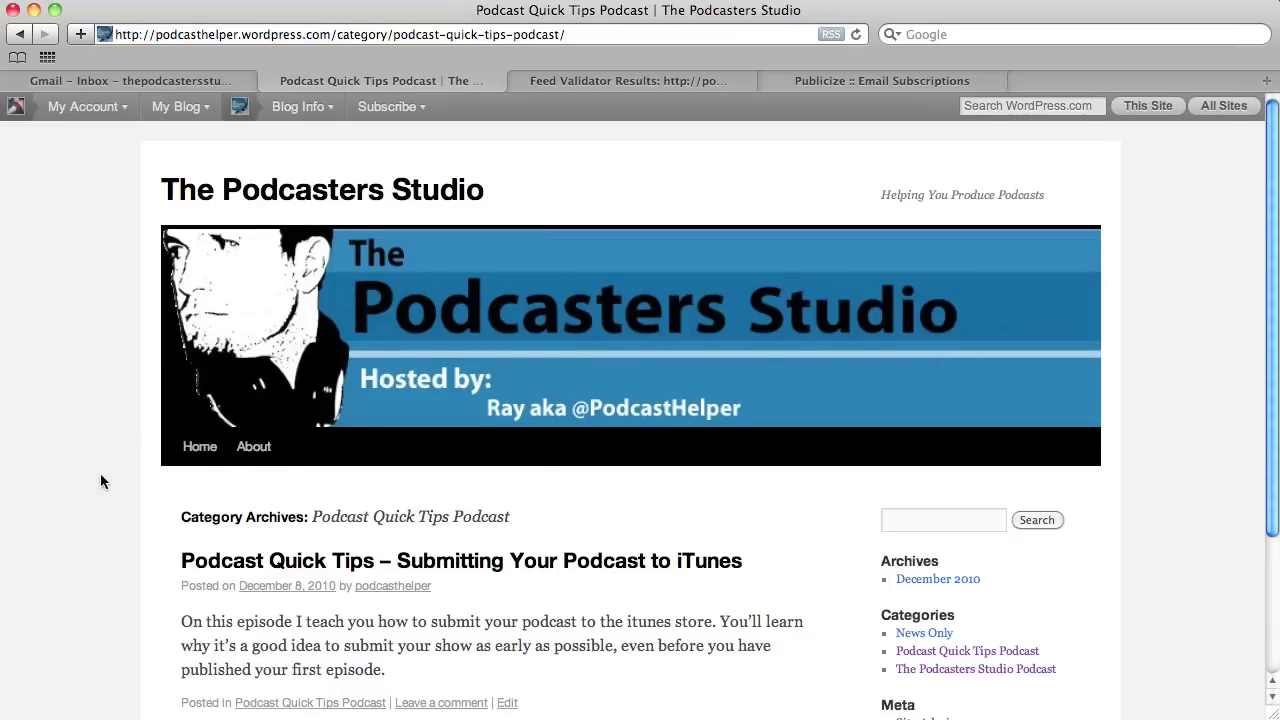
pyautogui.scroll(-1, 100, 478)
# Revisit the Feed Validator results and highlight the feeds.feedburner.com part of the feed address in the FeedBurner feed details
pyautogui.click(639, 82)
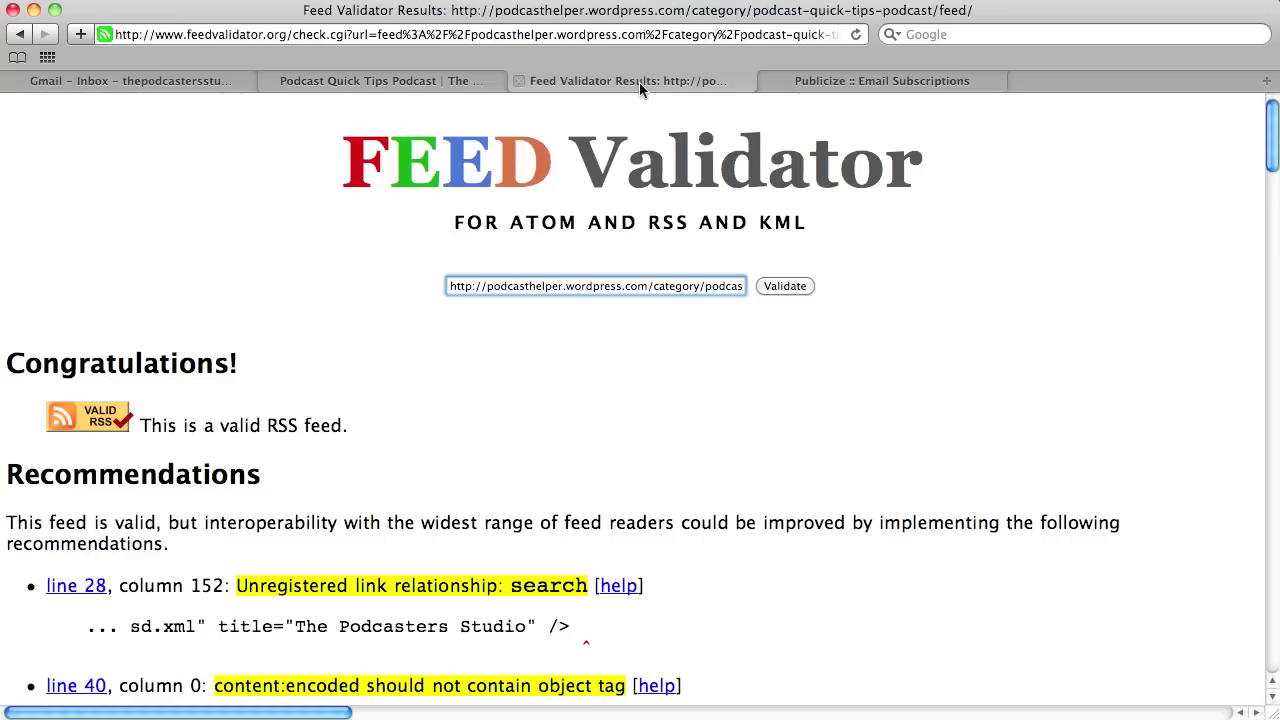
pyautogui.click(853, 80)
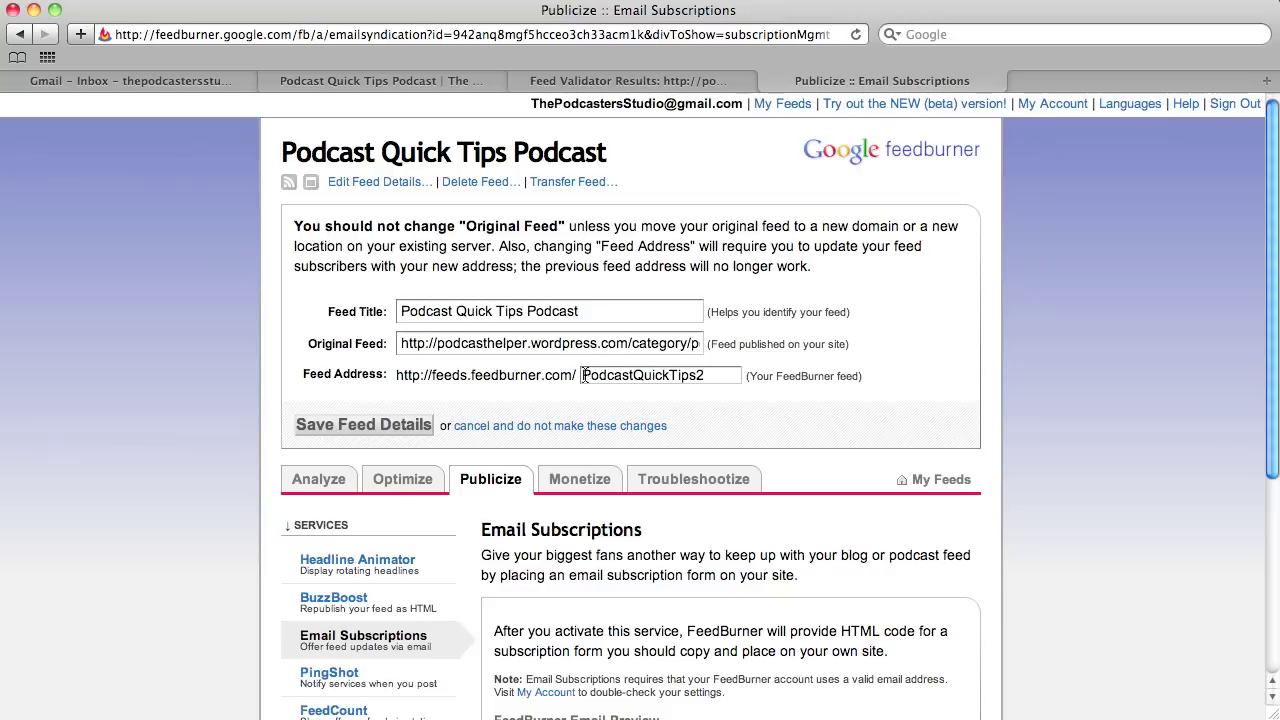
pyautogui.moveTo(581, 375); pyautogui.dragTo(413, 373)
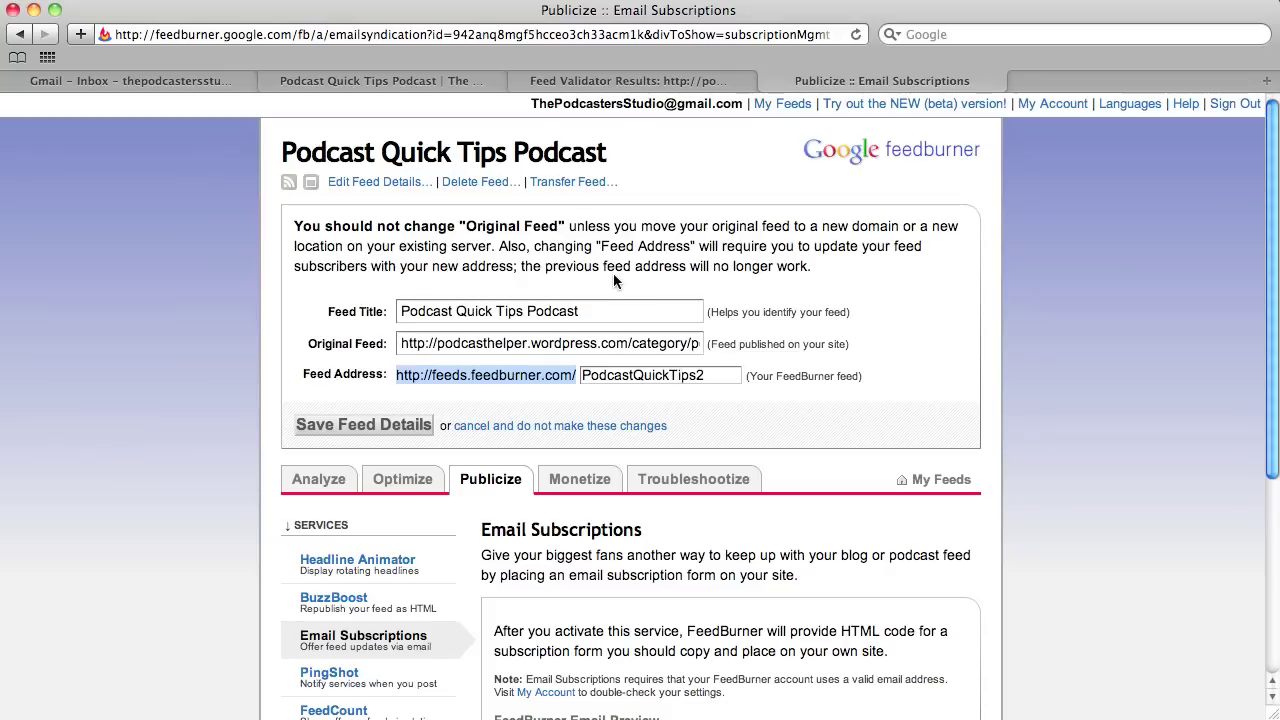
# Go to the list of burned feeds and open the Podcast Quick Tips Podcast feed's stats dashboard
pyautogui.click(779, 106)
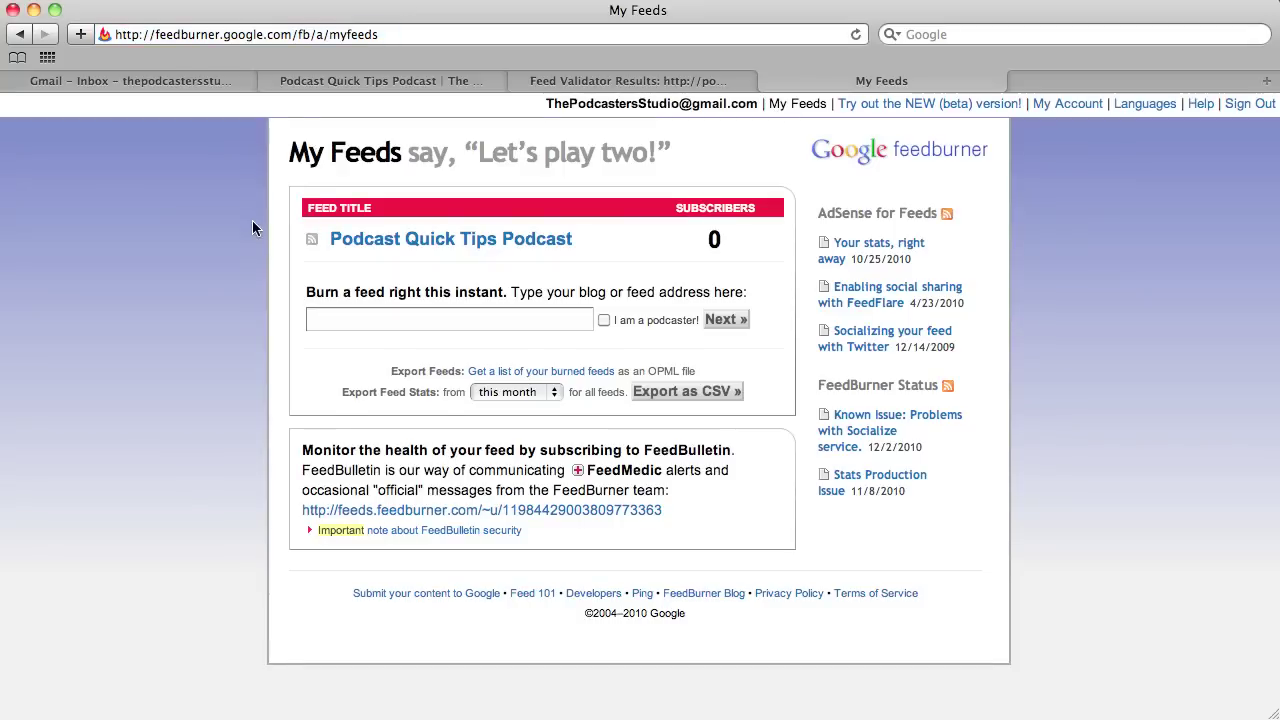
pyautogui.click(462, 246)
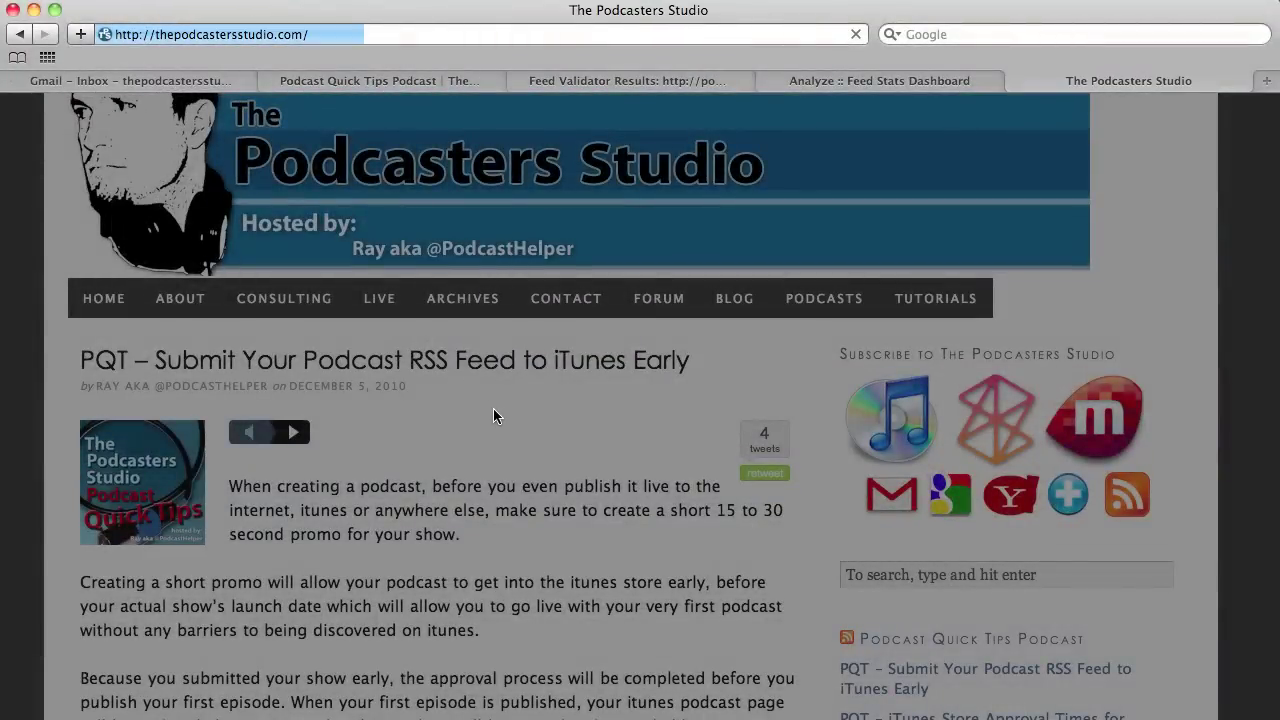
# Browse the episode posts and subscription links on the thepodcastersstudio.com home page
pyautogui.scroll(-10, 535, 448)
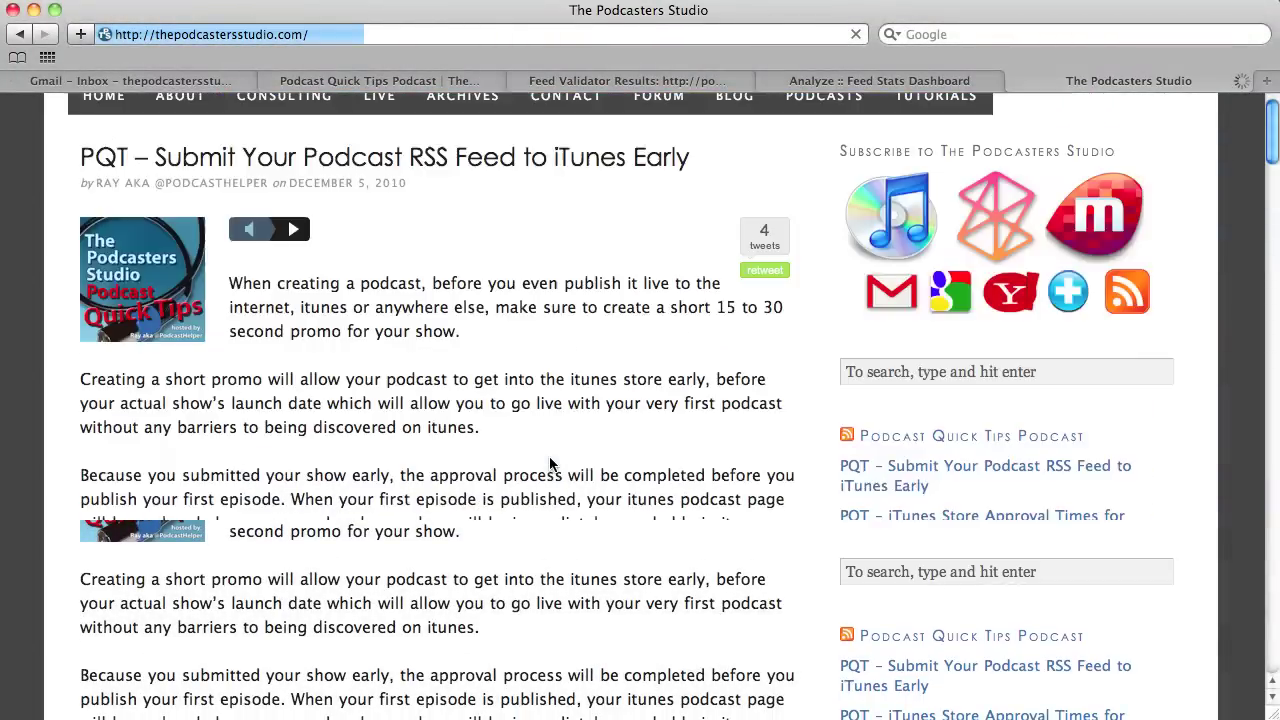
pyautogui.scroll(-14, 549, 462)
pyautogui.scroll(20, 549, 462)
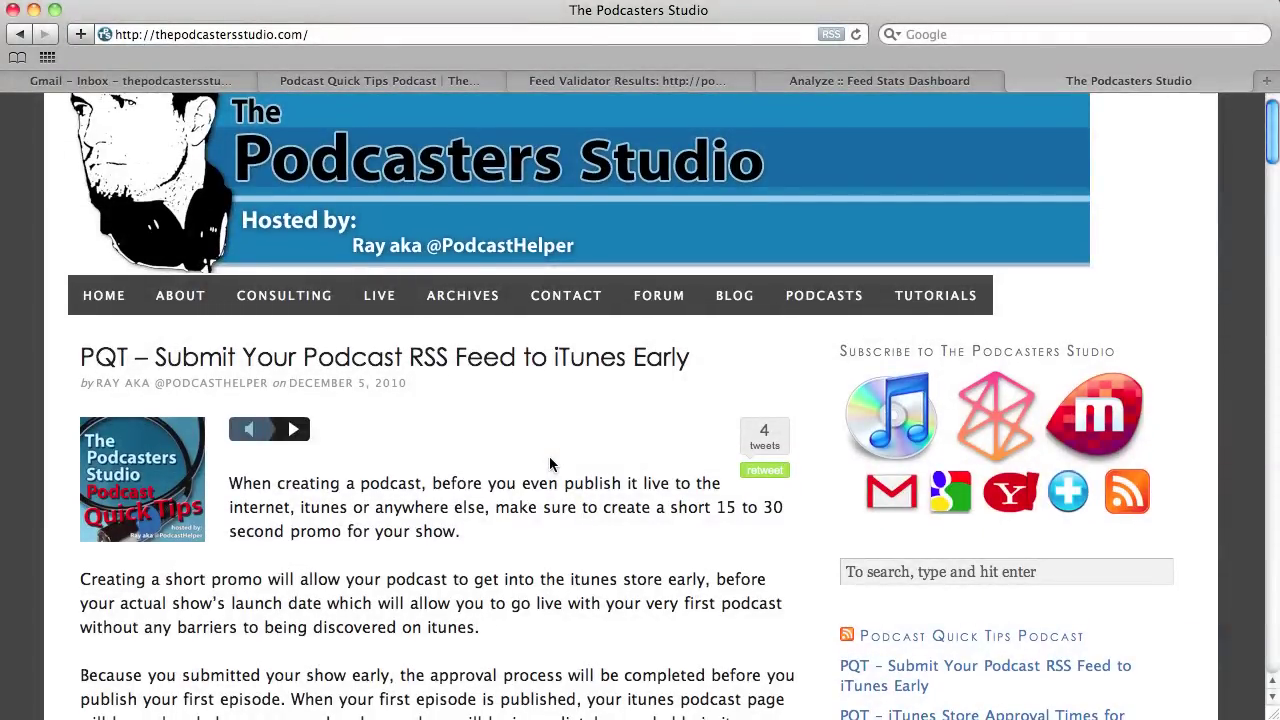
pyautogui.scroll(-10, 549, 464)
pyautogui.scroll(-20, 549, 464)
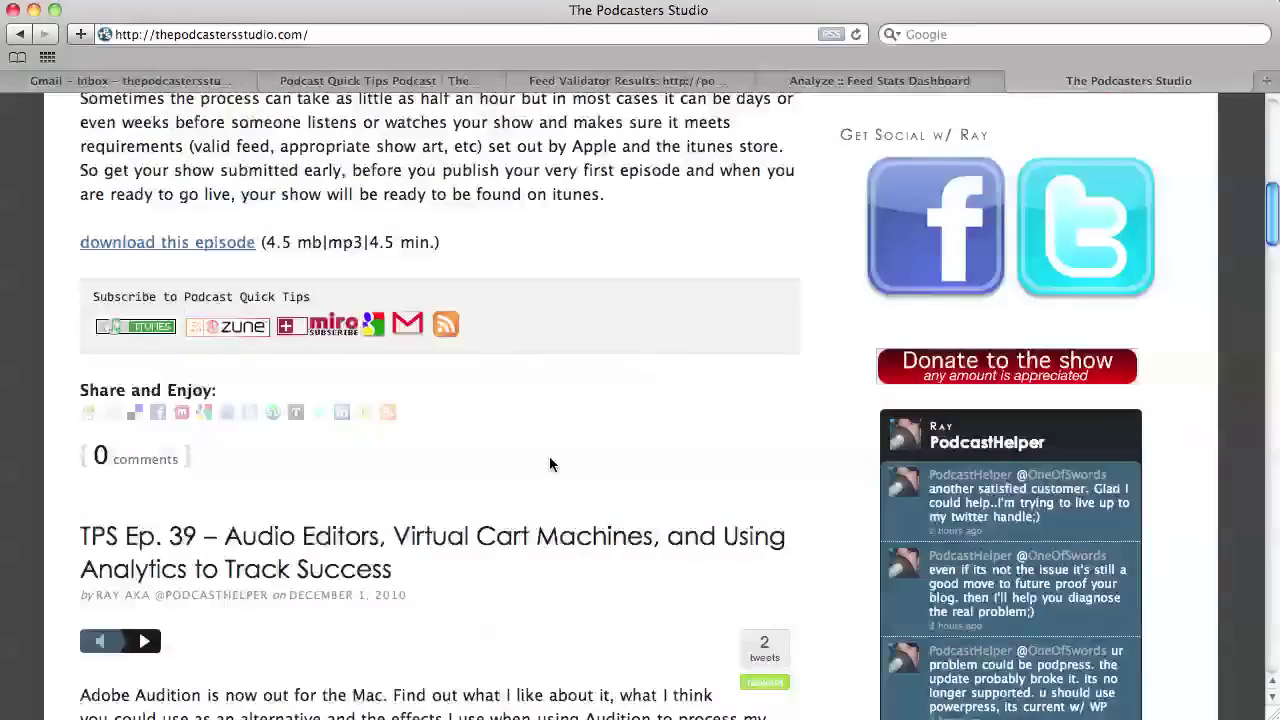
pyautogui.scroll(-20, 549, 464)
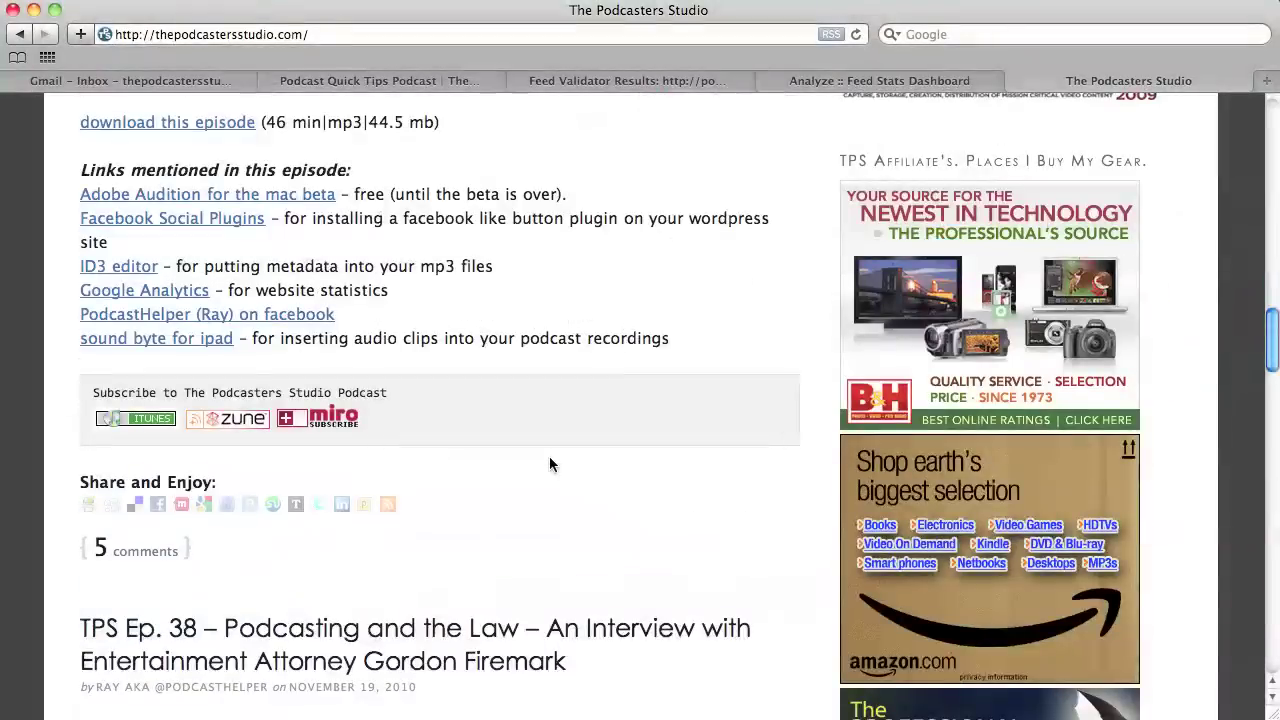
pyautogui.scroll(-4, 549, 464)
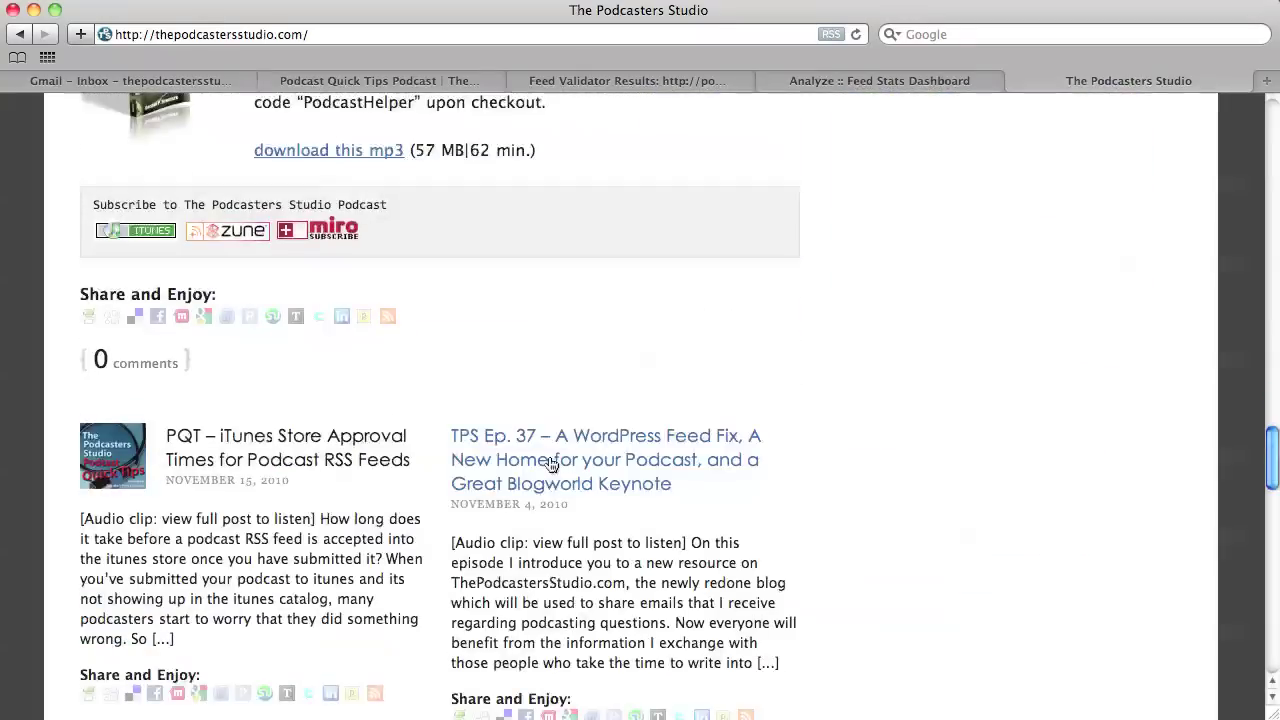
pyautogui.scroll(20, 549, 464)
pyautogui.scroll(2, 559, 450)
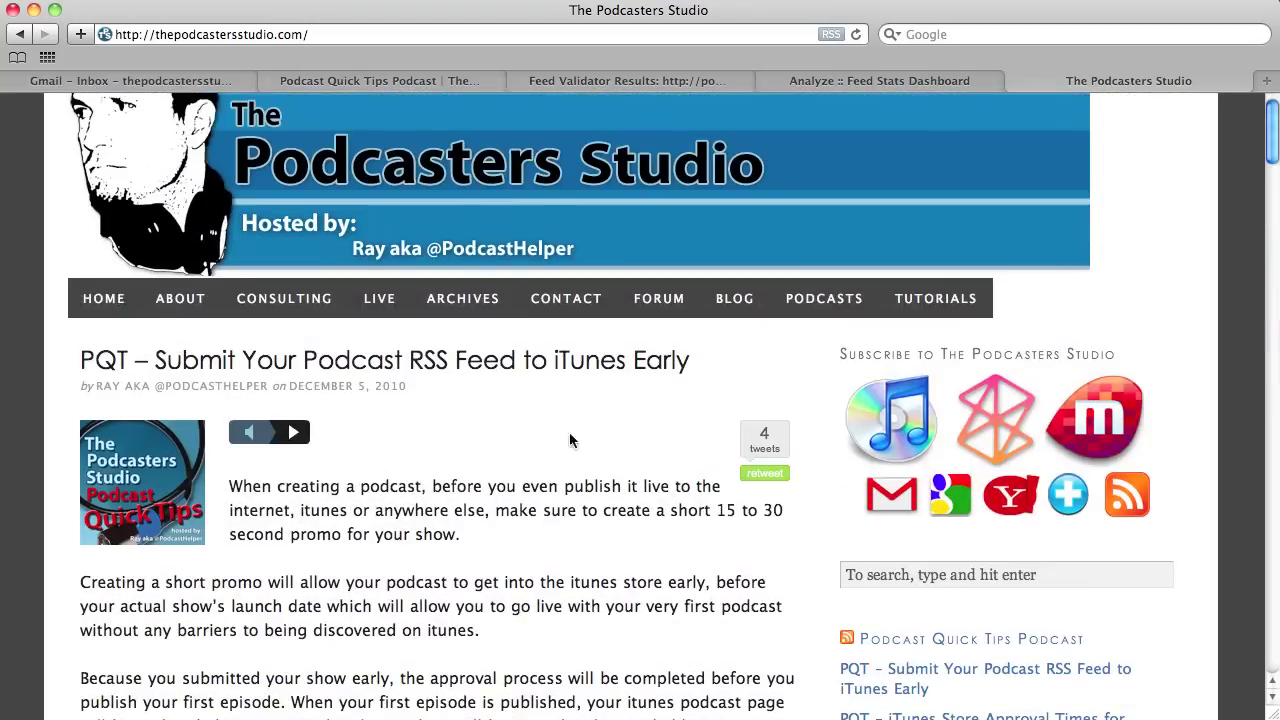
# Open the site's Tutorials category and look through the listed podcasting tutorials
pyautogui.click(923, 298)
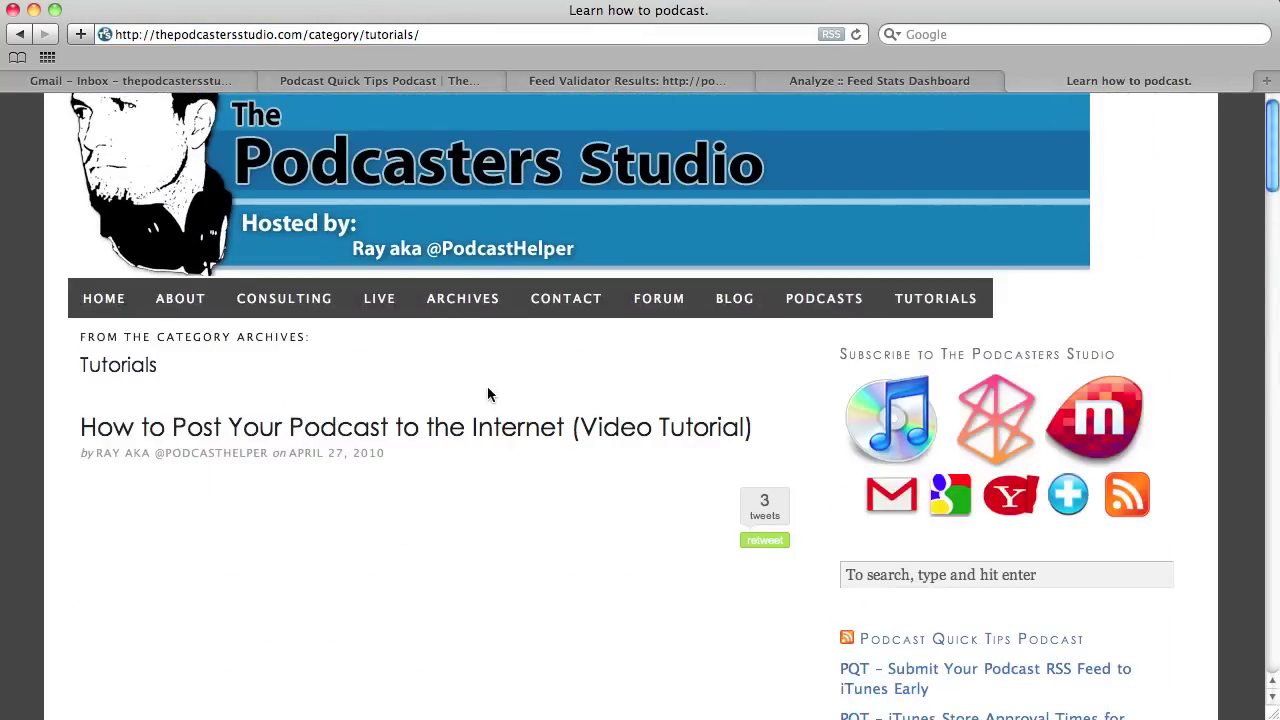
pyautogui.scroll(-15, 487, 387)
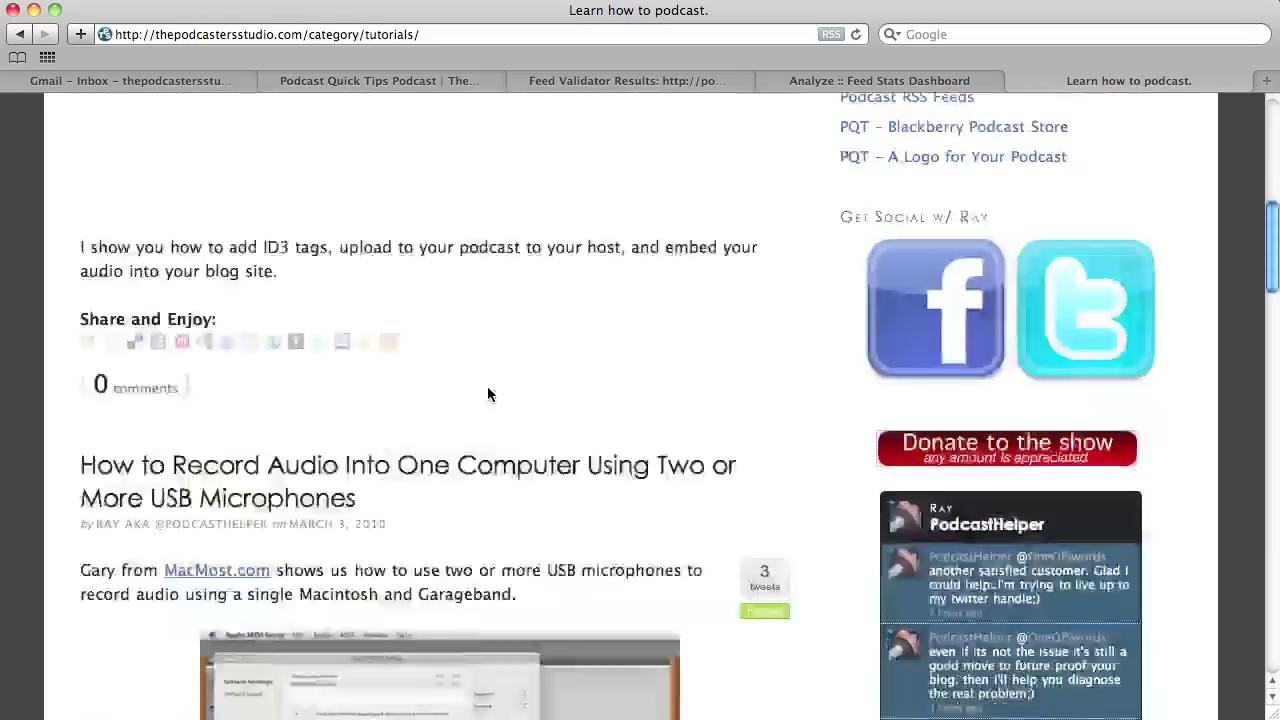
pyautogui.scroll(-10, 490, 396)
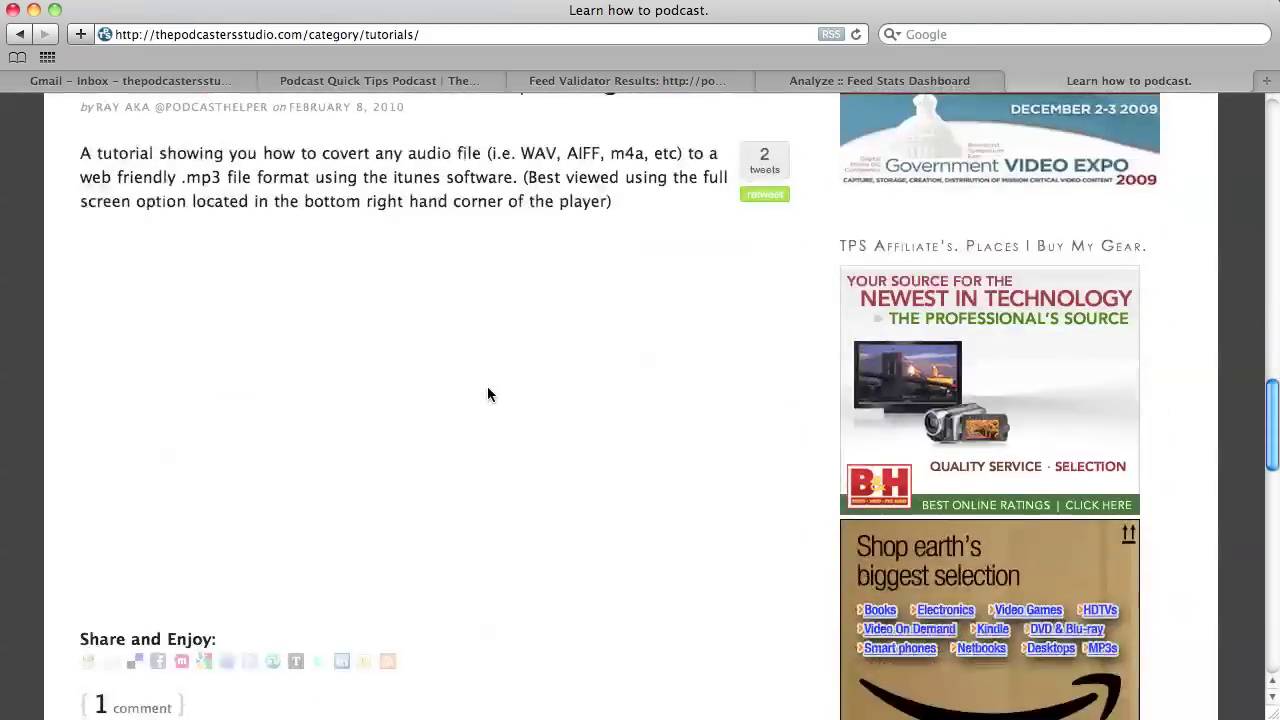
pyautogui.scroll(10, 489, 393)
pyautogui.scroll(15, 489, 393)
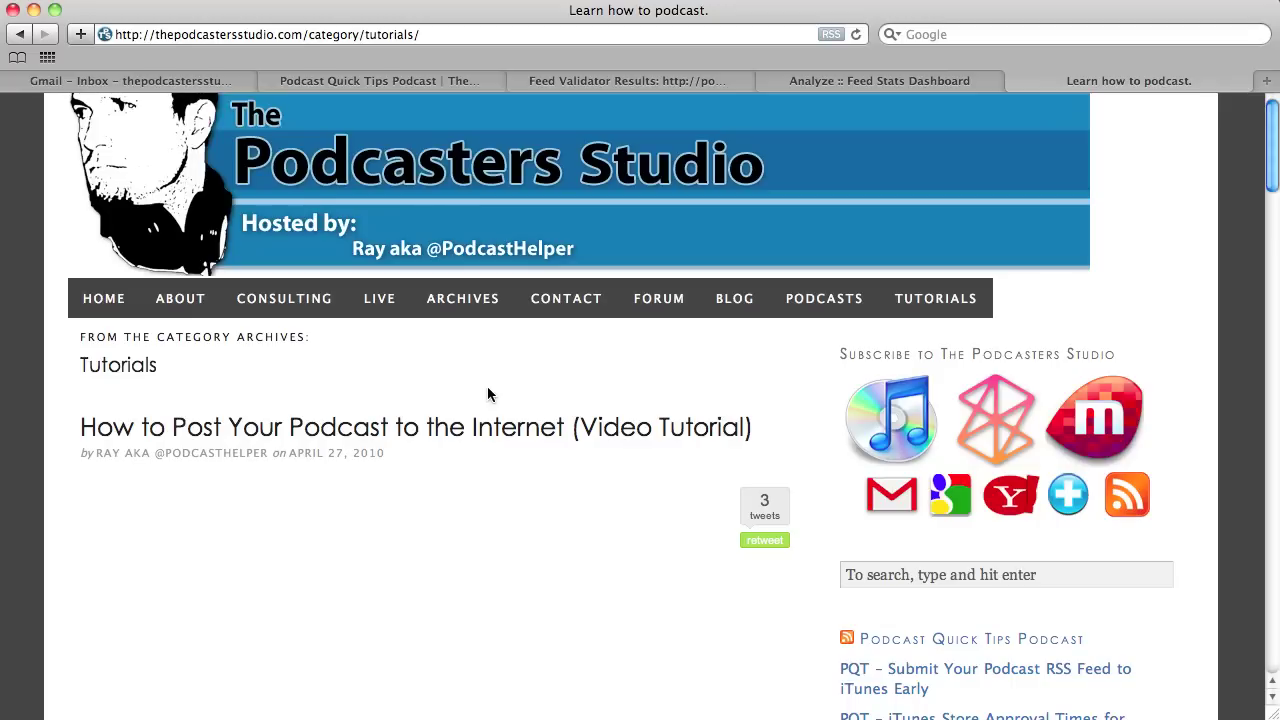